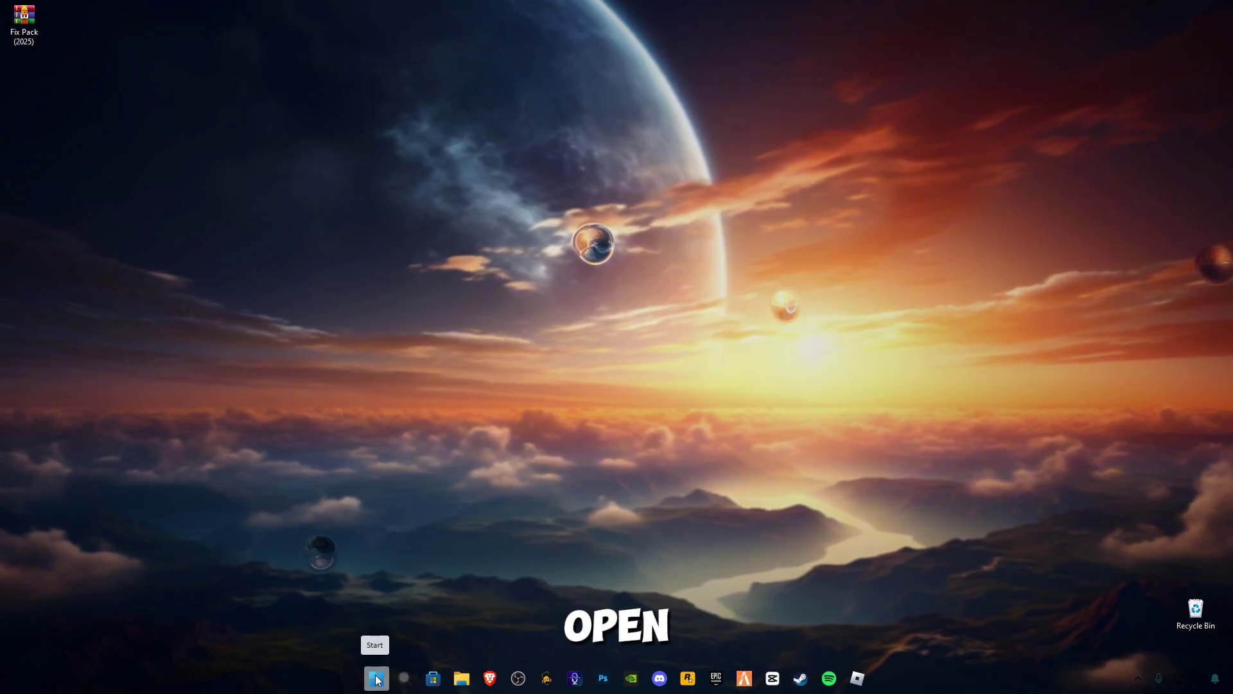
Step: Open the C:\Windows\Temp folder from the Run box
right_click(376, 677)
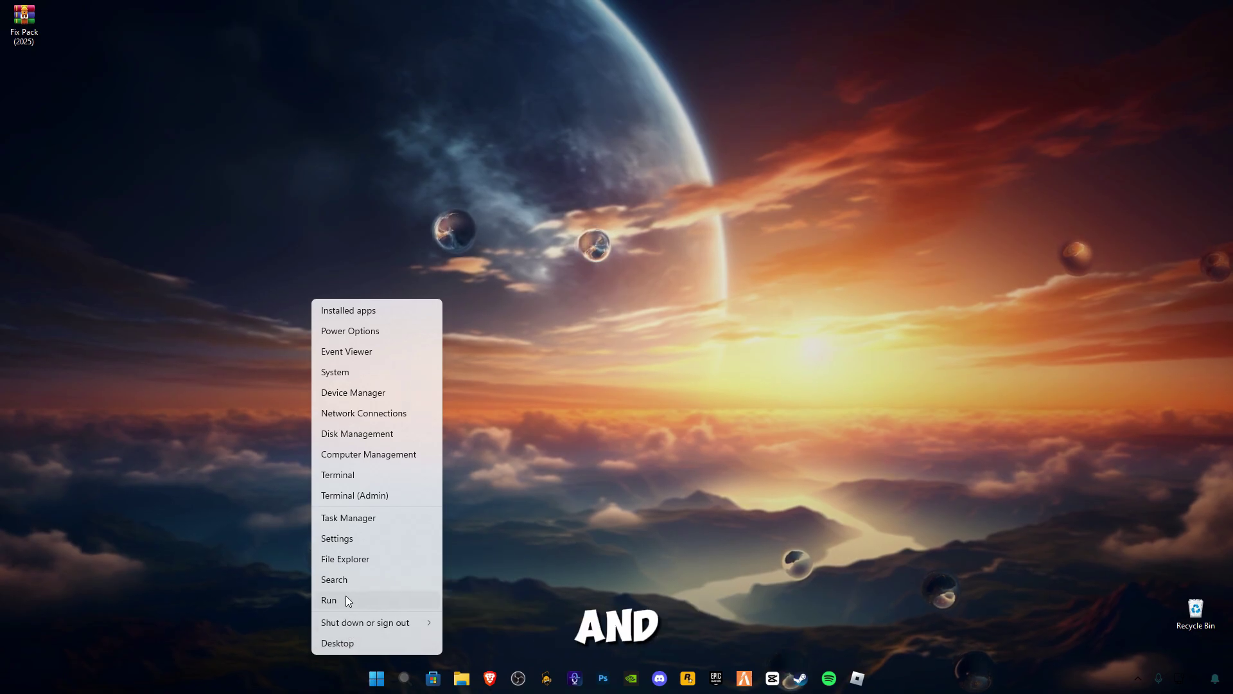
left_click(541, 521)
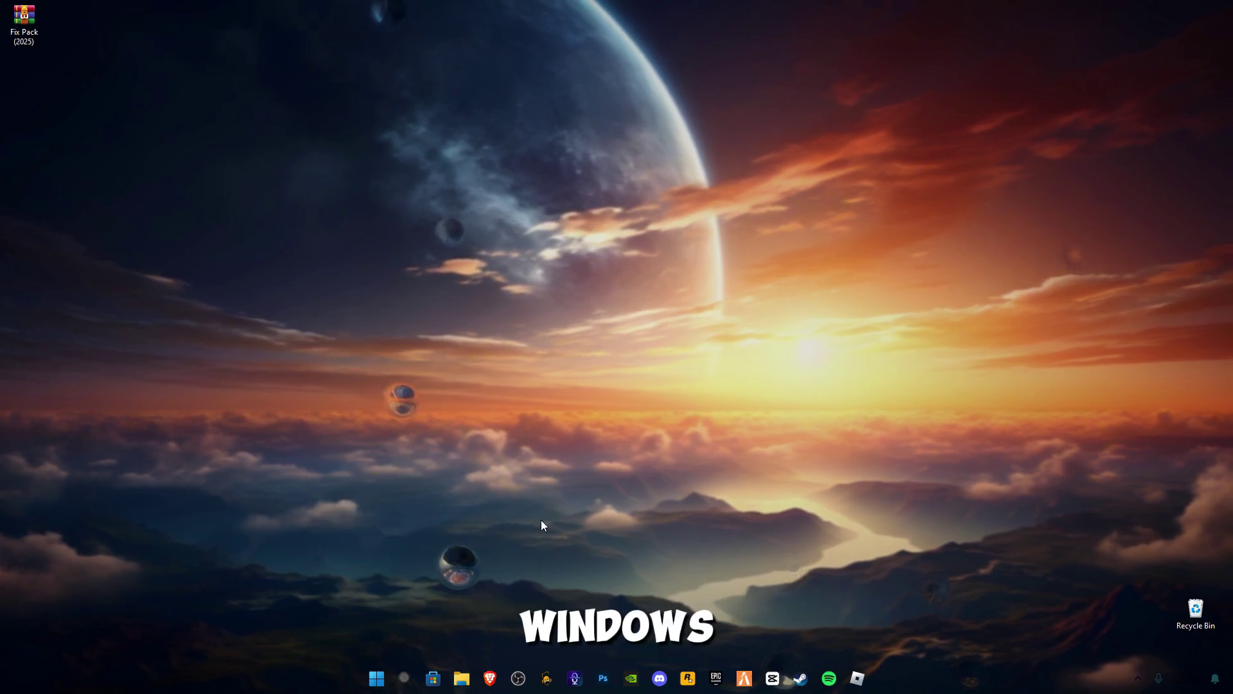
key("super+r")
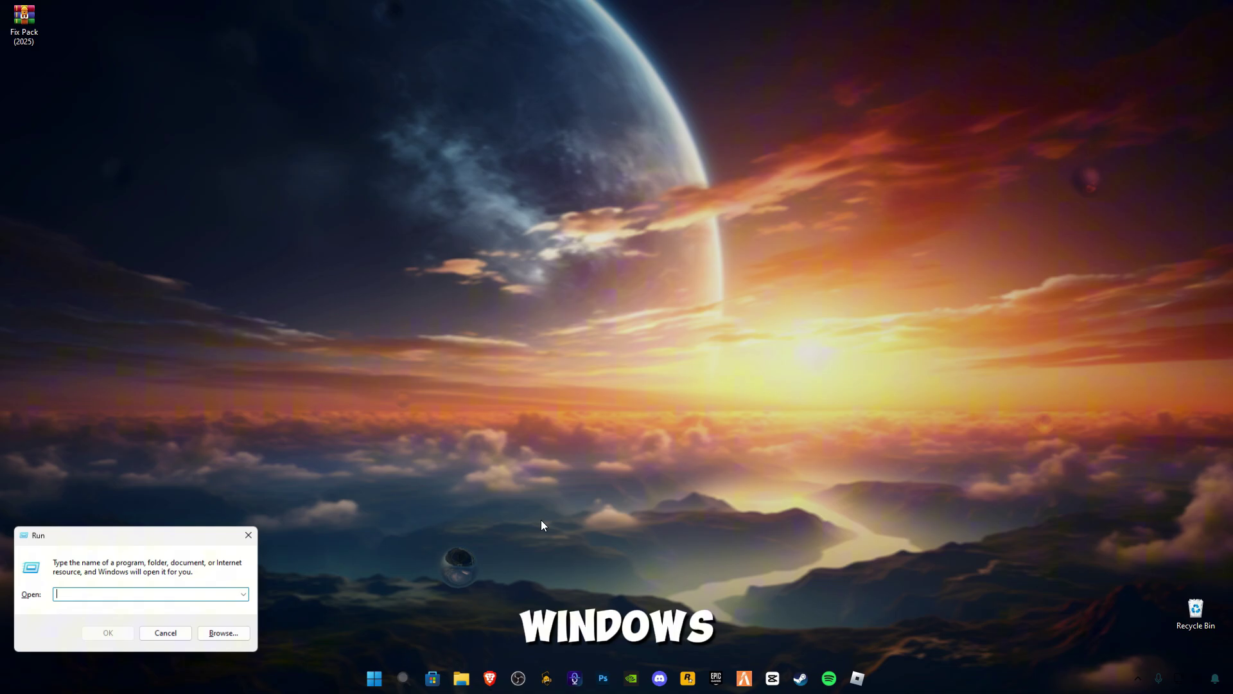
type("temp")
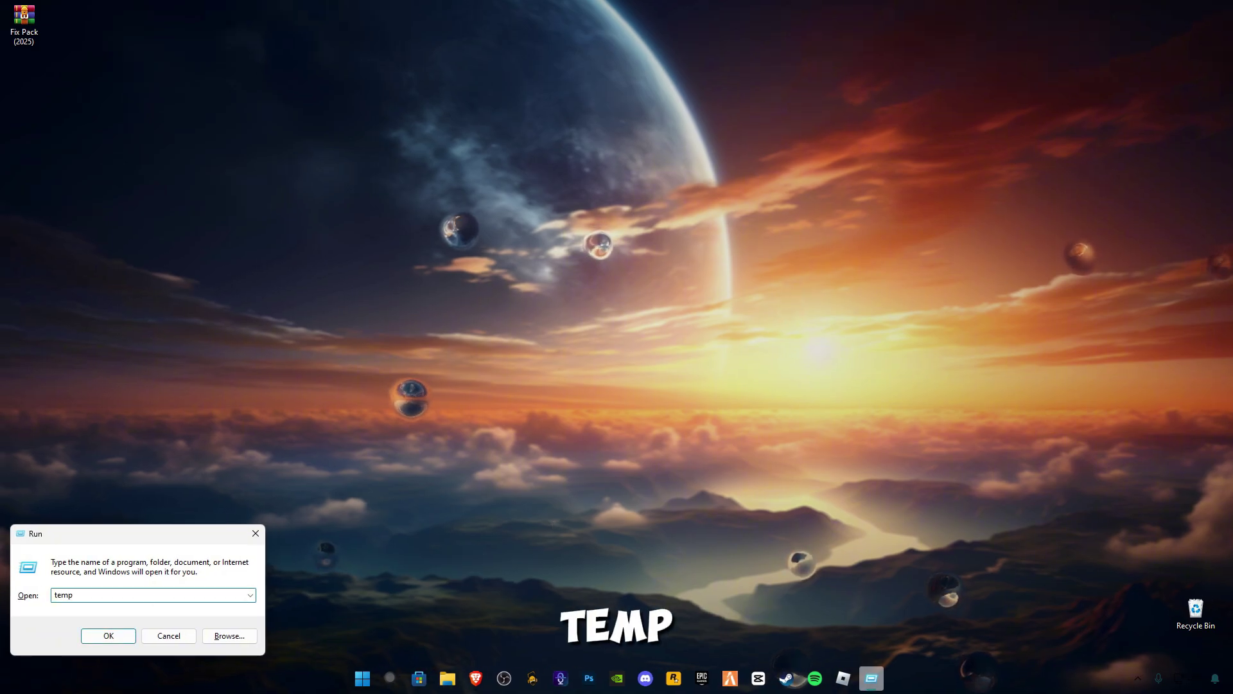
key("Return")
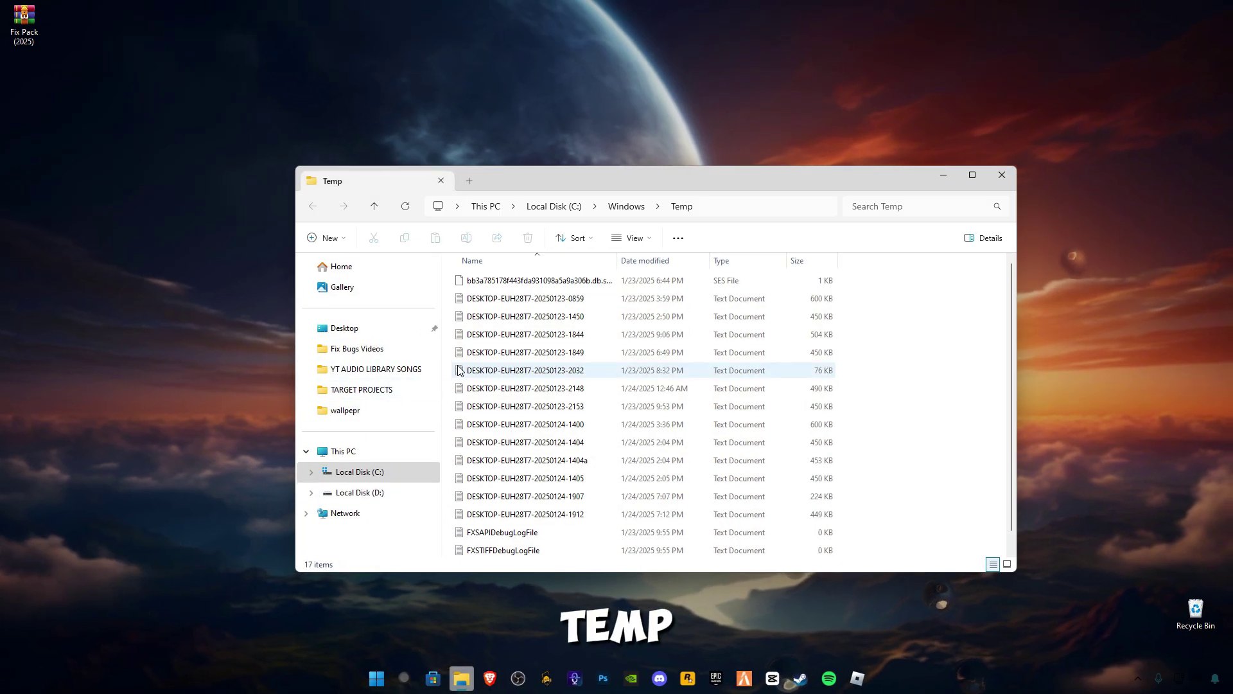
Step: Delete all 17 Temp files, skipping the one still in use, and close the window
left_click(571, 370)
key("ctrl+a")
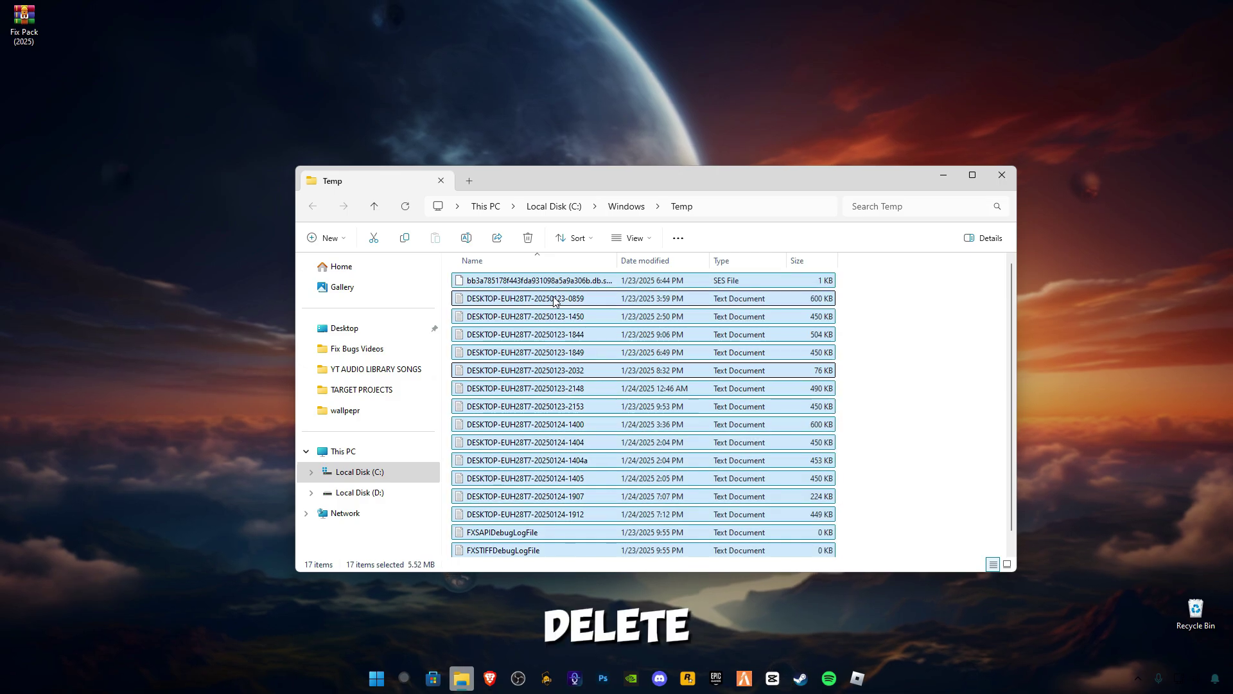
key("Delete")
left_click(552, 287)
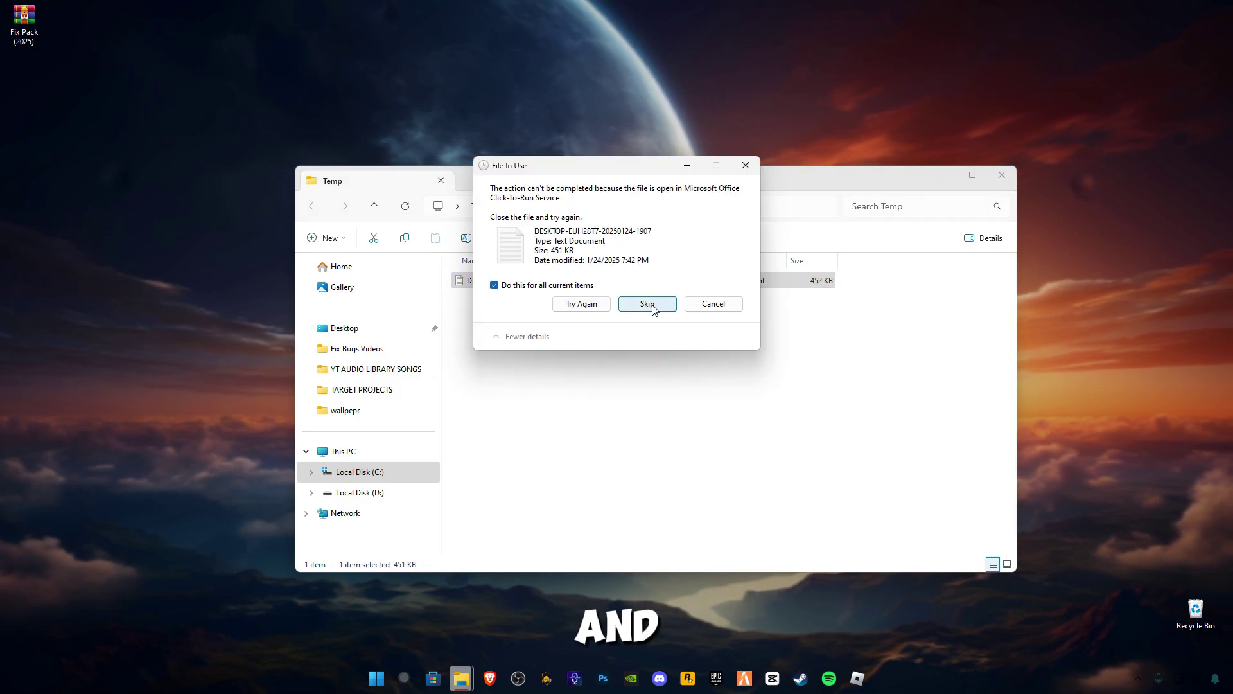
left_click(647, 303)
left_click(1002, 176)
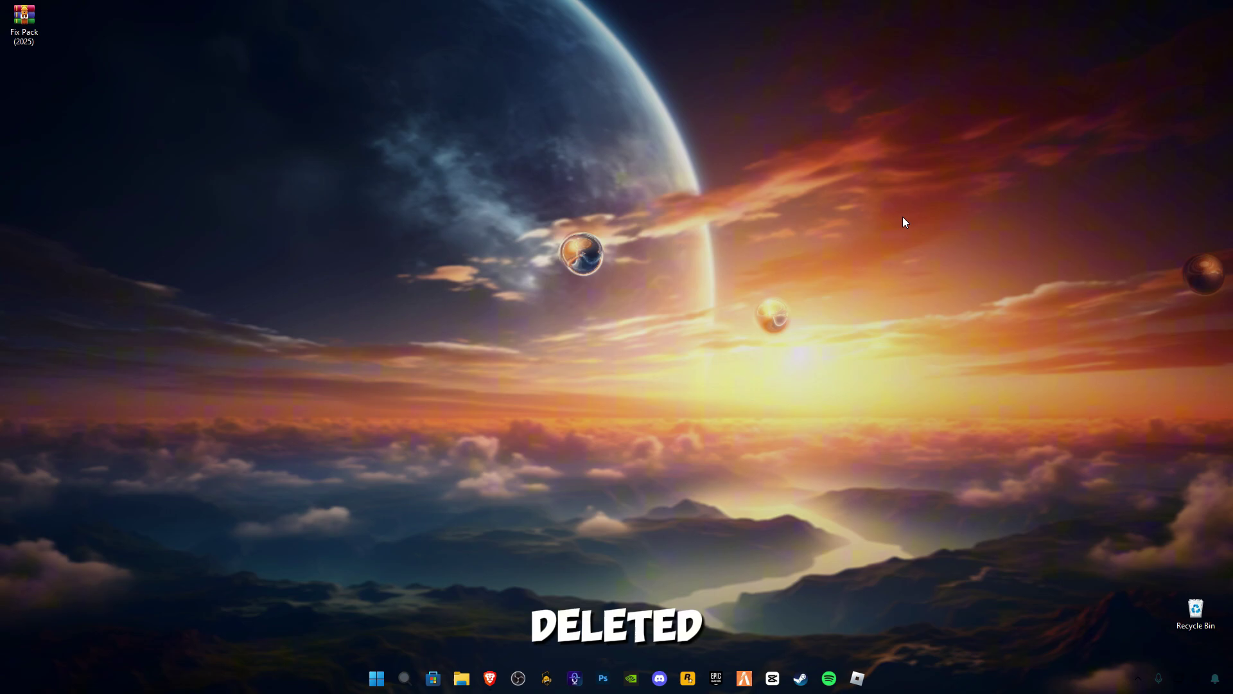
Step: Open %temp% and delete all 110 items, skipping the in-use Lively Wallpaper folder
key("super+r")
type("%temp")
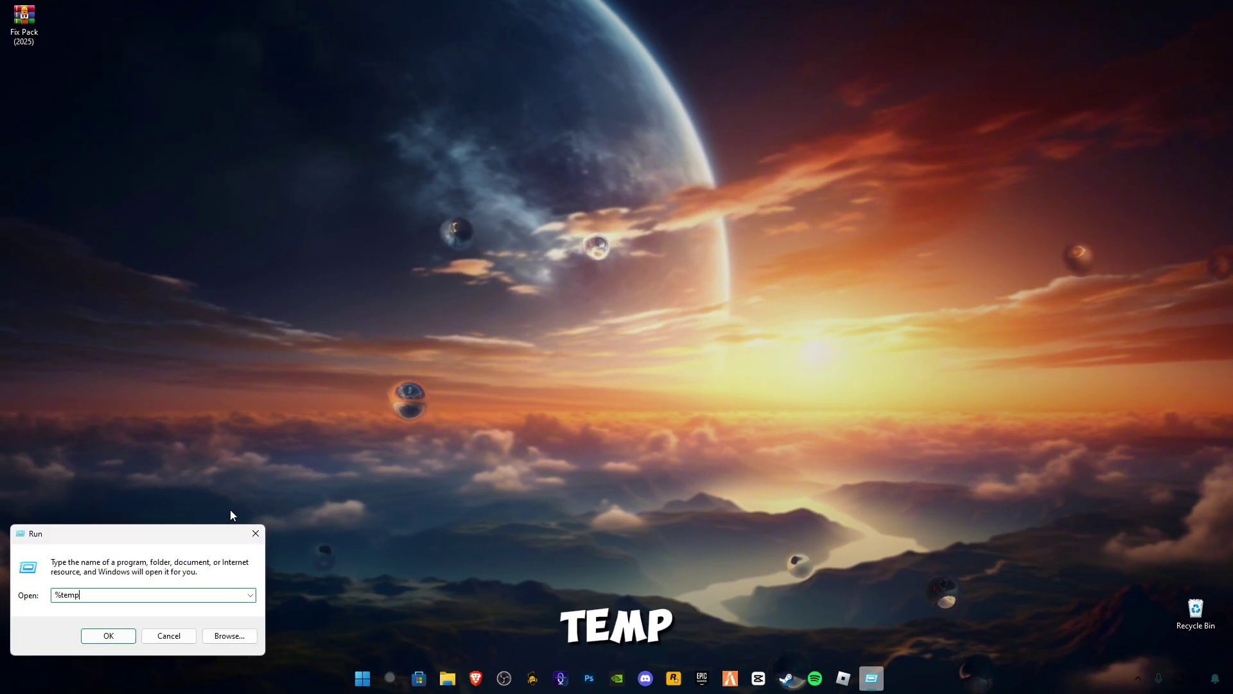
type("%")
key("Return")
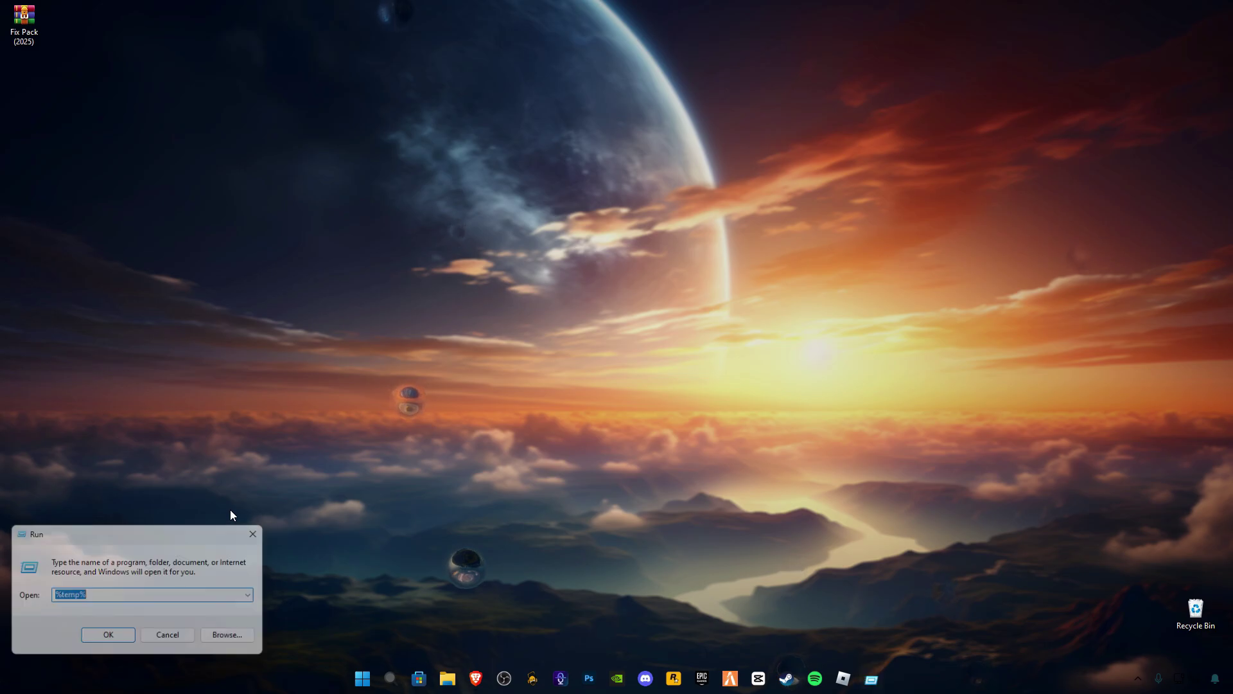
left_click(472, 358)
key("ctrl+a")
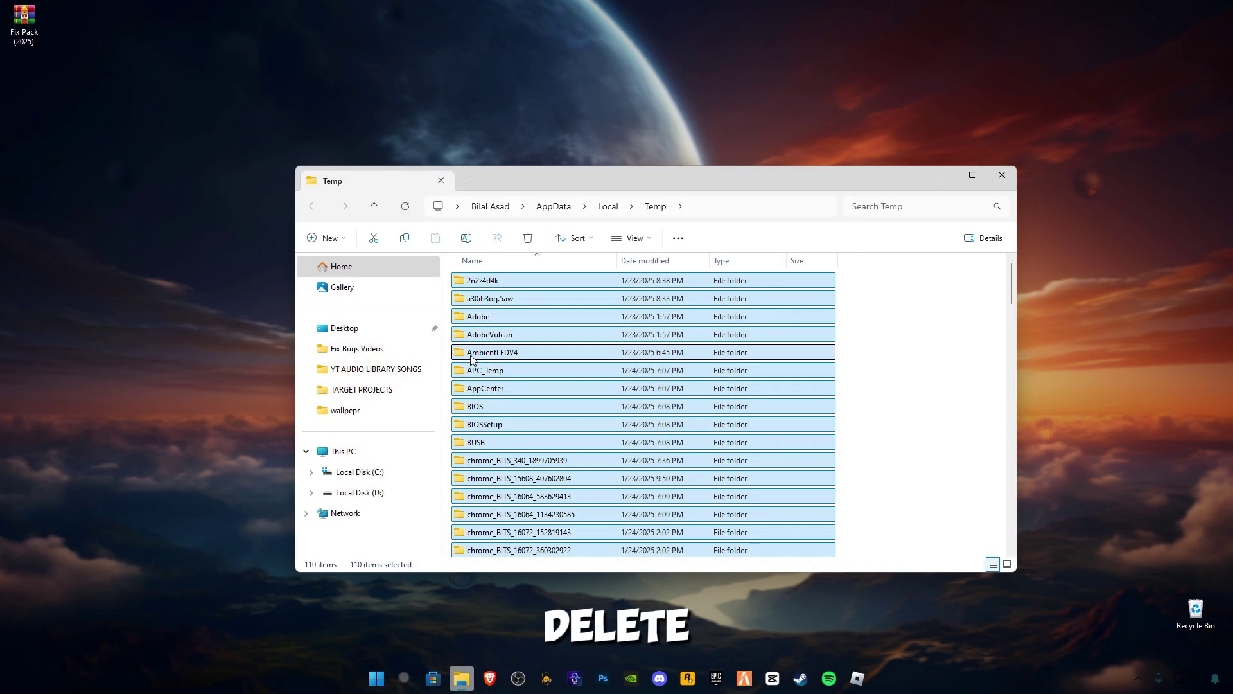
key("Delete")
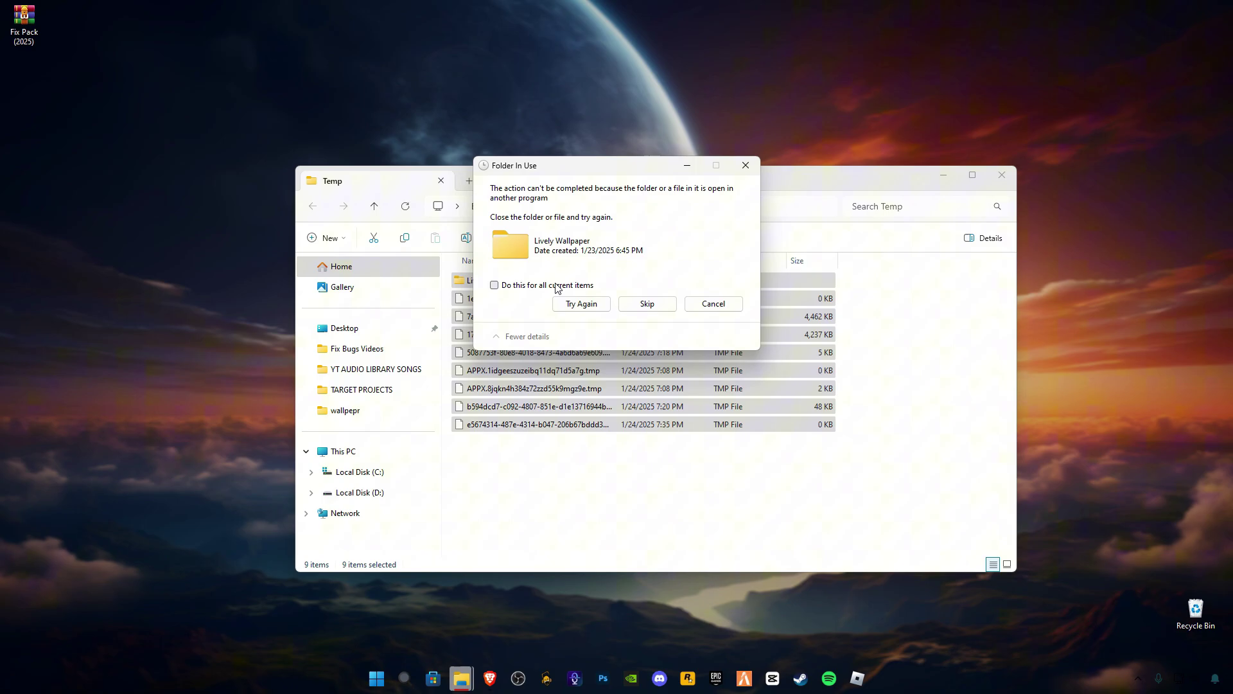
left_click(647, 305)
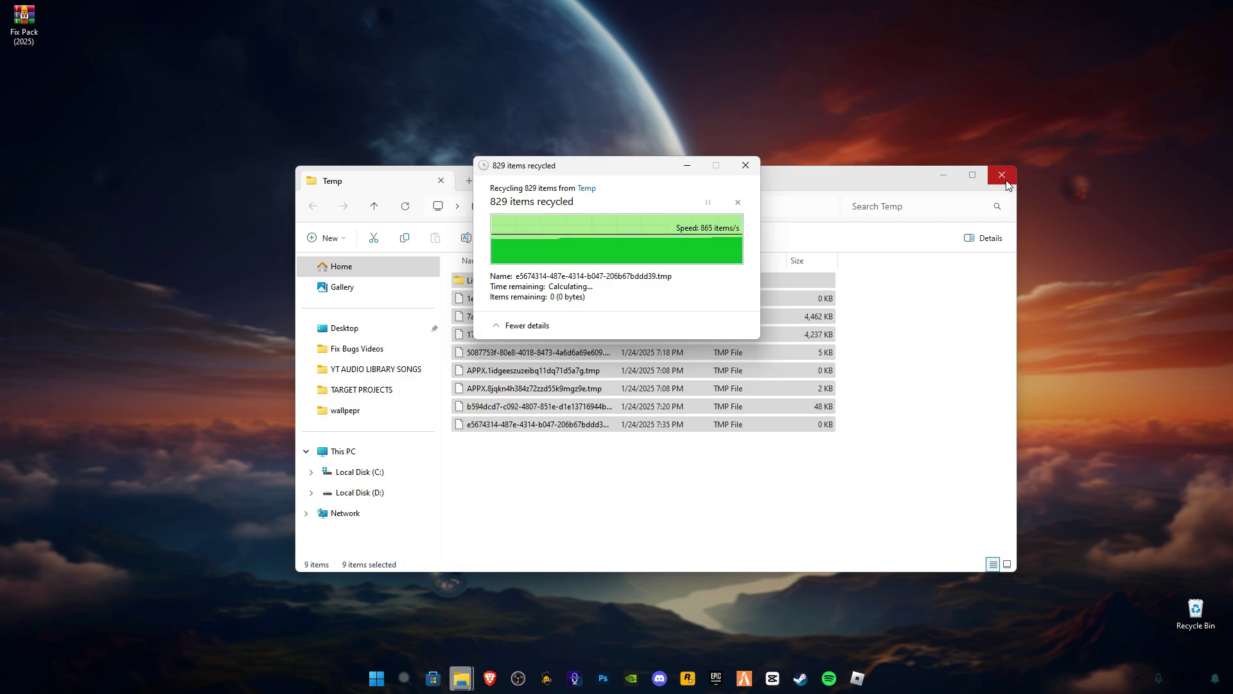
Step: Close the Temp window and empty the Recycle Bin, confirming the permanent deletion
left_click(1002, 176)
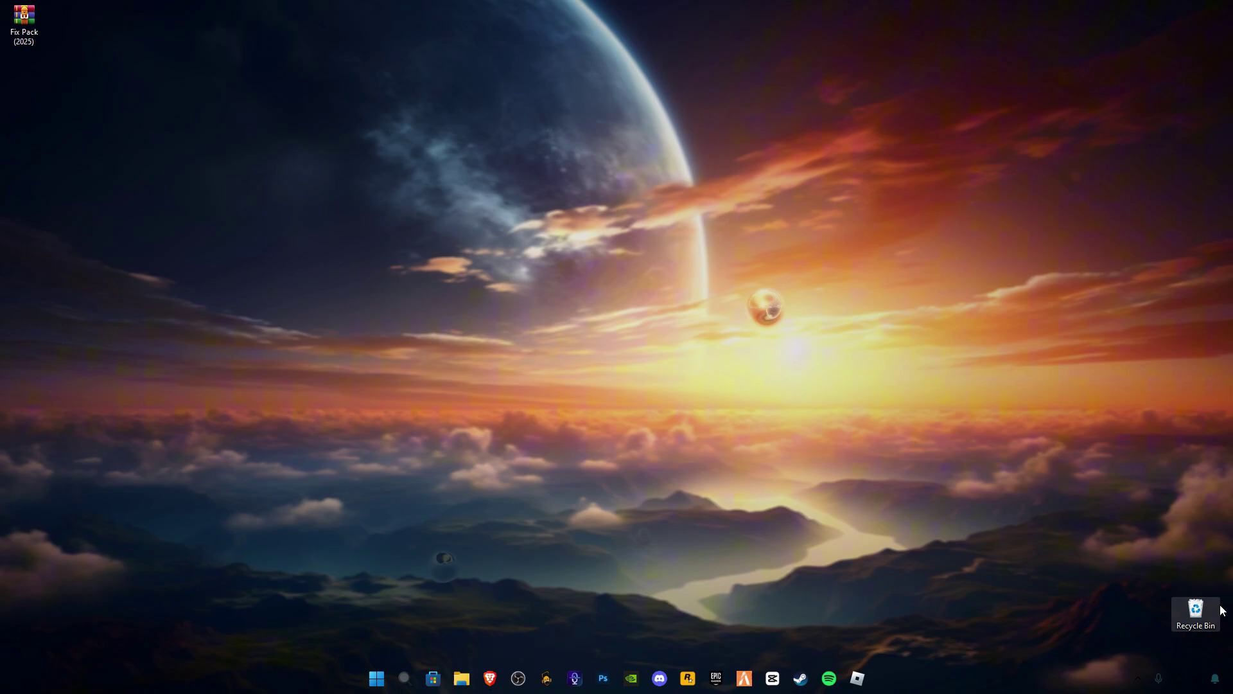
right_click(1196, 613)
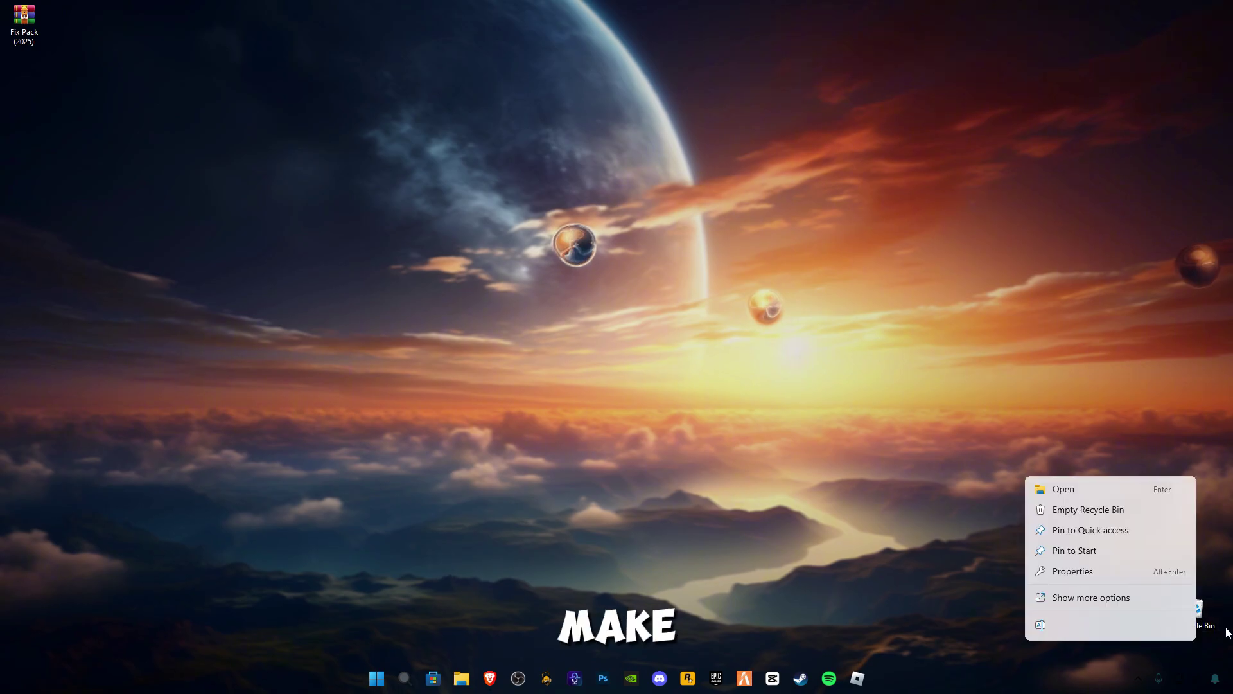
left_click(1104, 511)
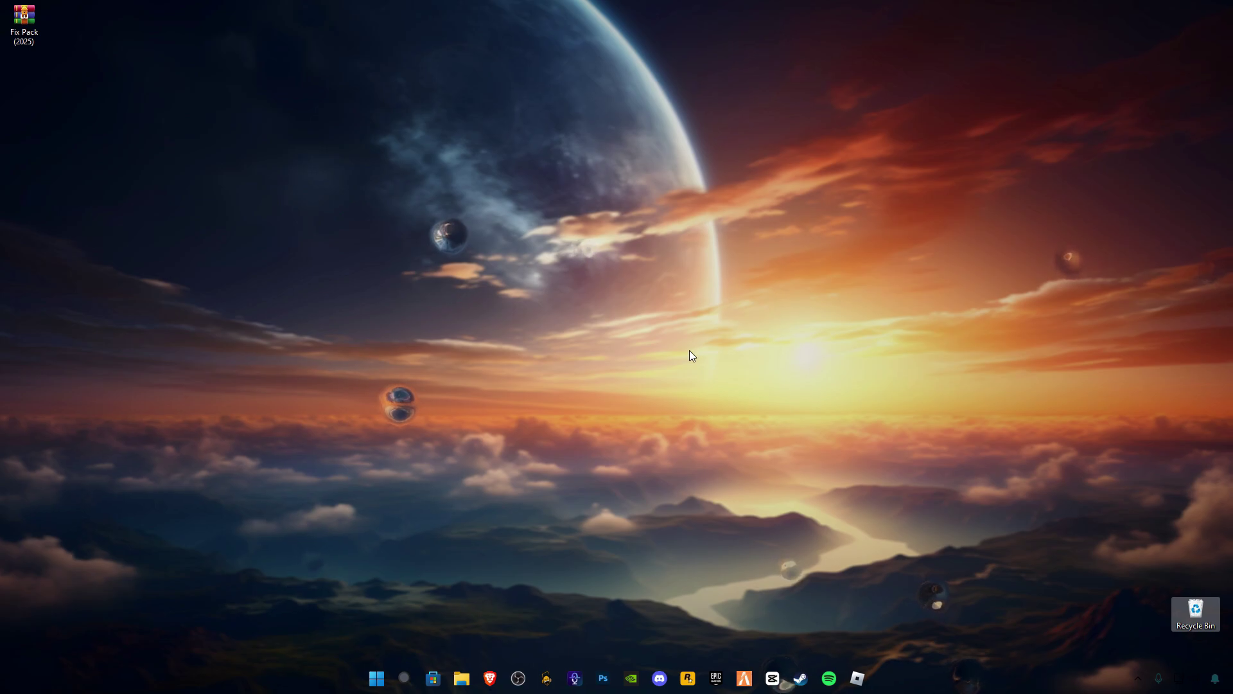
right_click(1198, 611)
left_click(1118, 513)
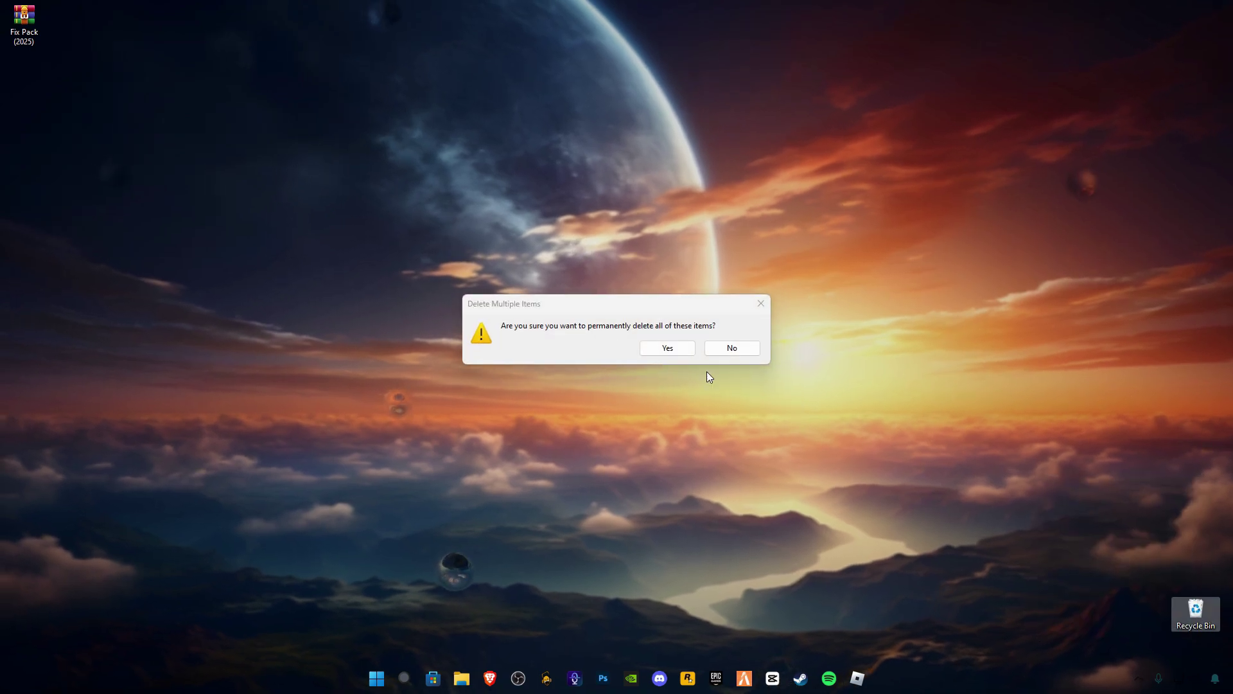
left_click(666, 348)
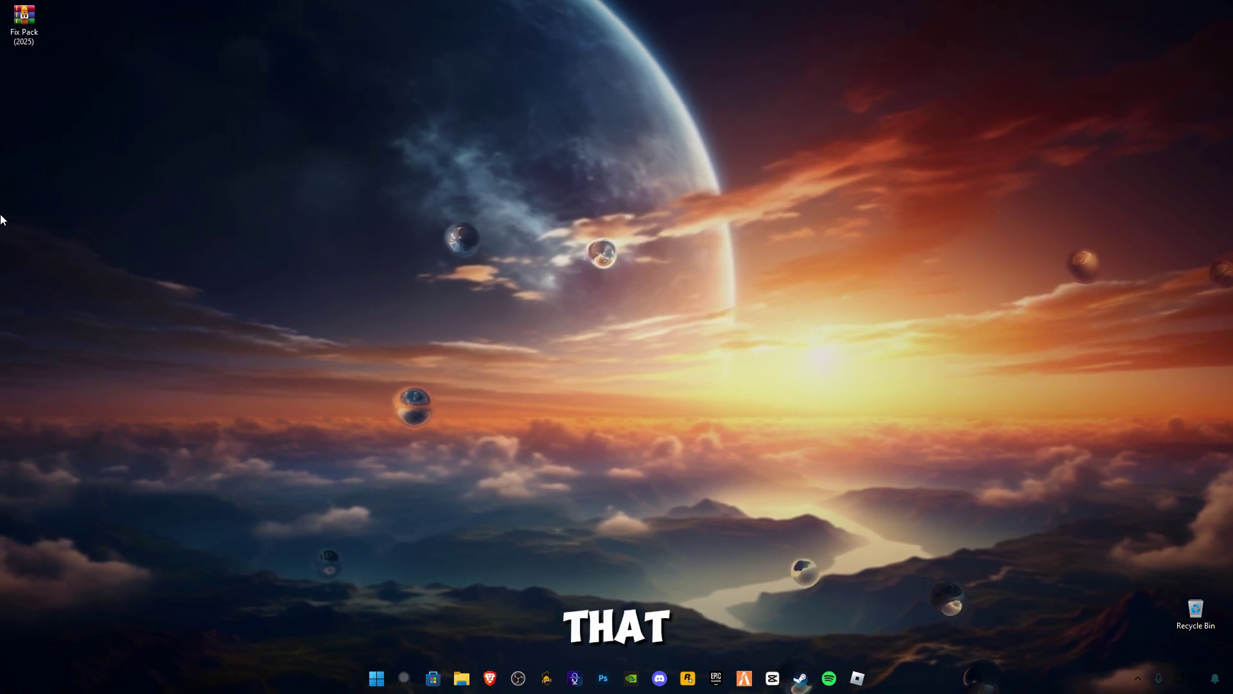
Step: Use Extract Here on the Fix Pack (2025) archive to unpack it onto the desktop
right_click(30, 36)
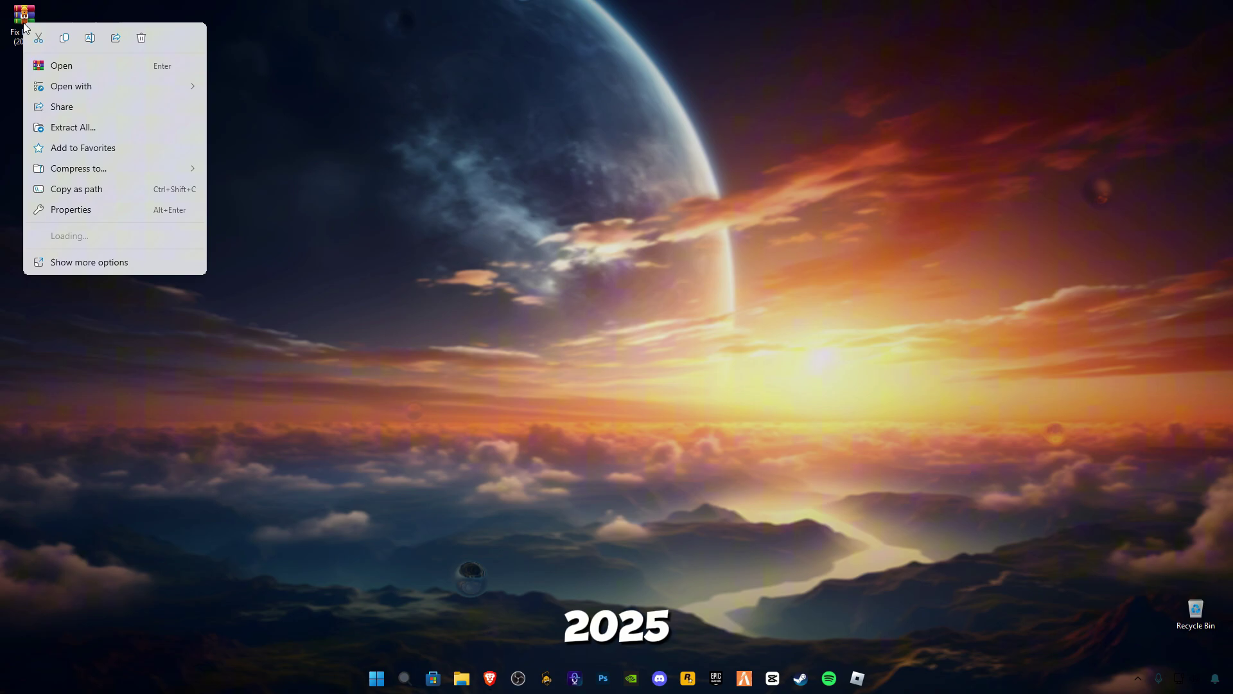
left_click(115, 262)
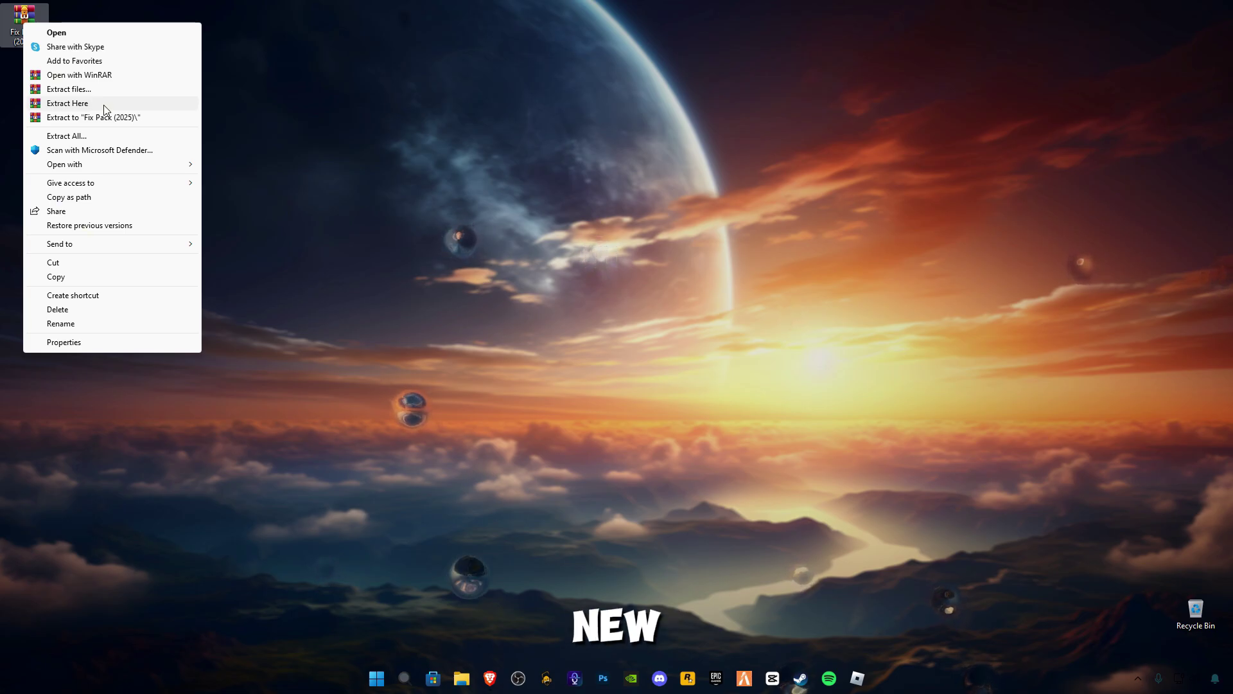
left_click(63, 104)
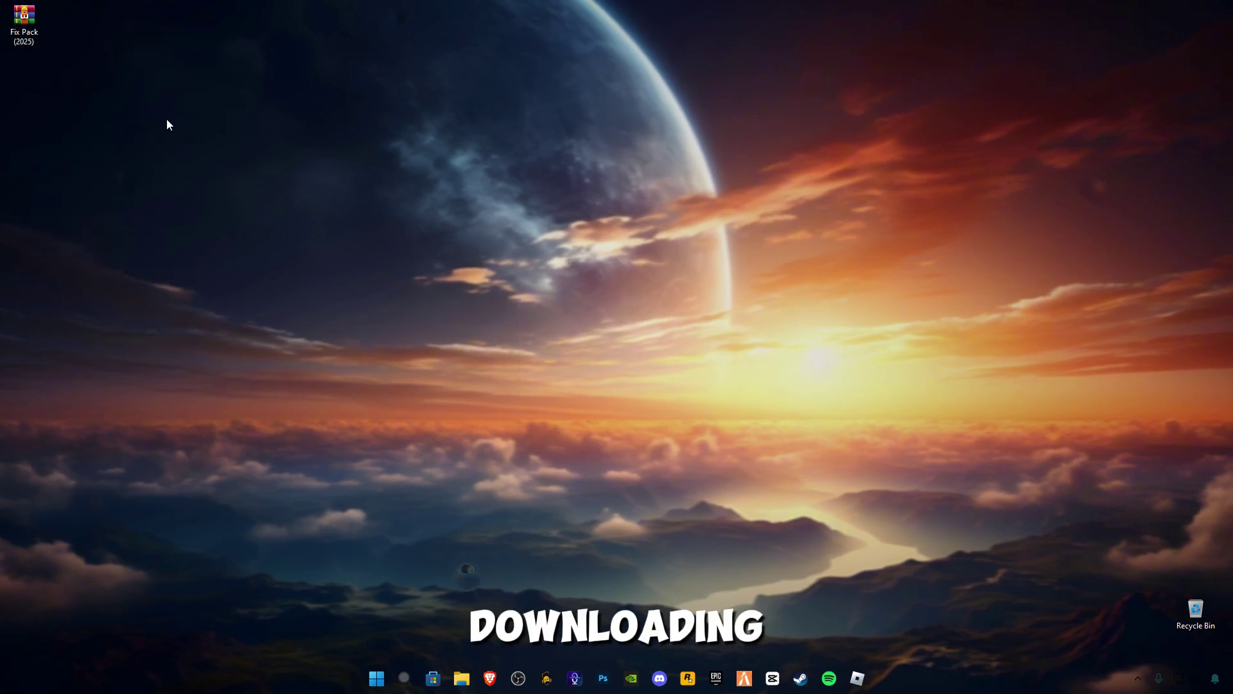
Step: Run dxwebsetup from Fix Pack (2025)\DirectX Installer, accepting UAC, the licence and the Bing Bar page
double_click(26, 80)
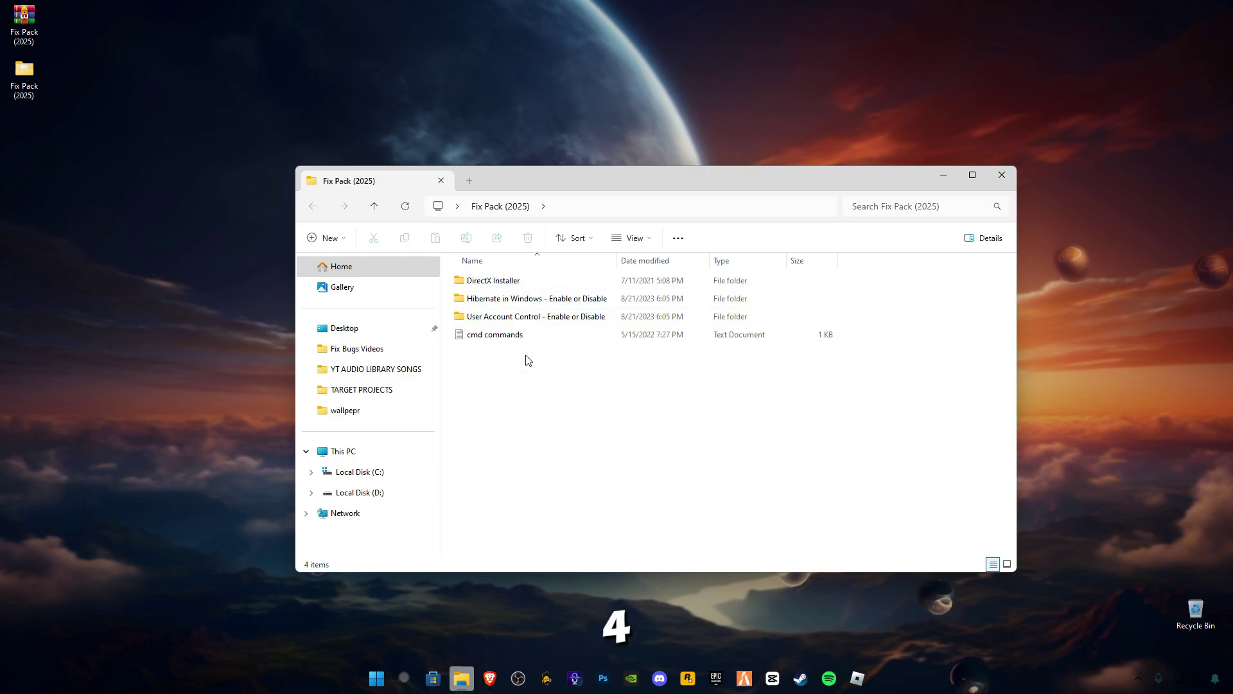
double_click(513, 282)
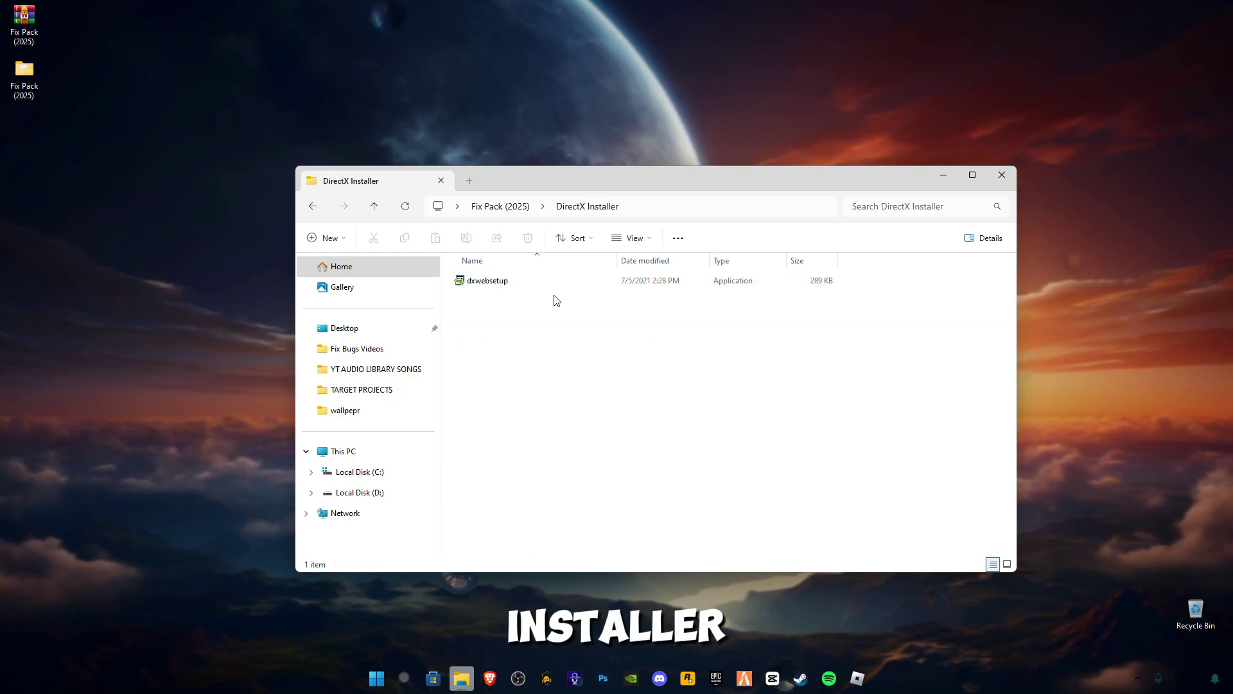
double_click(506, 286)
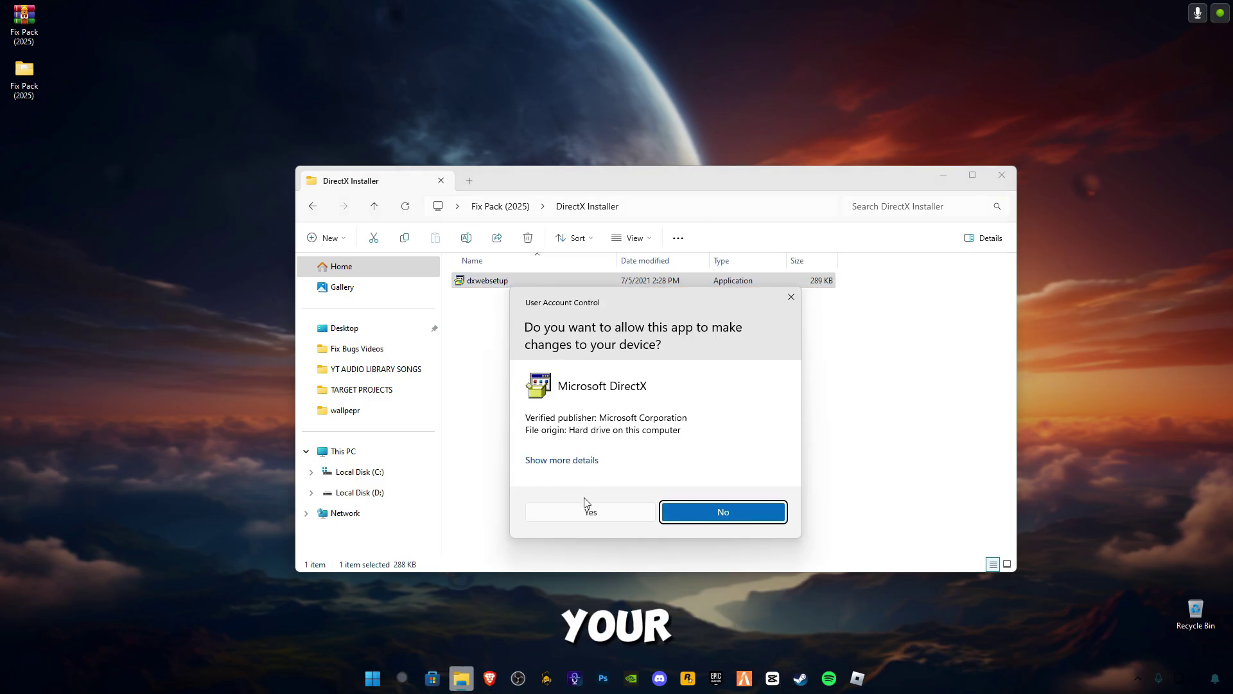
left_click(591, 513)
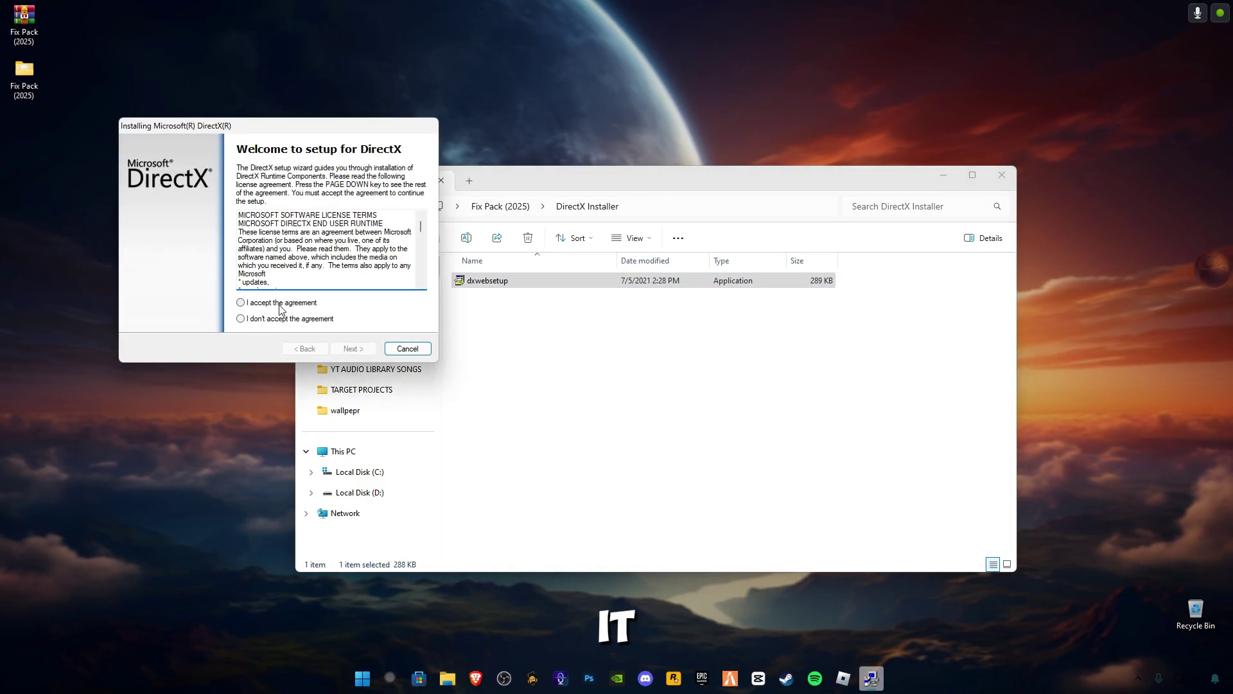
left_click(352, 351)
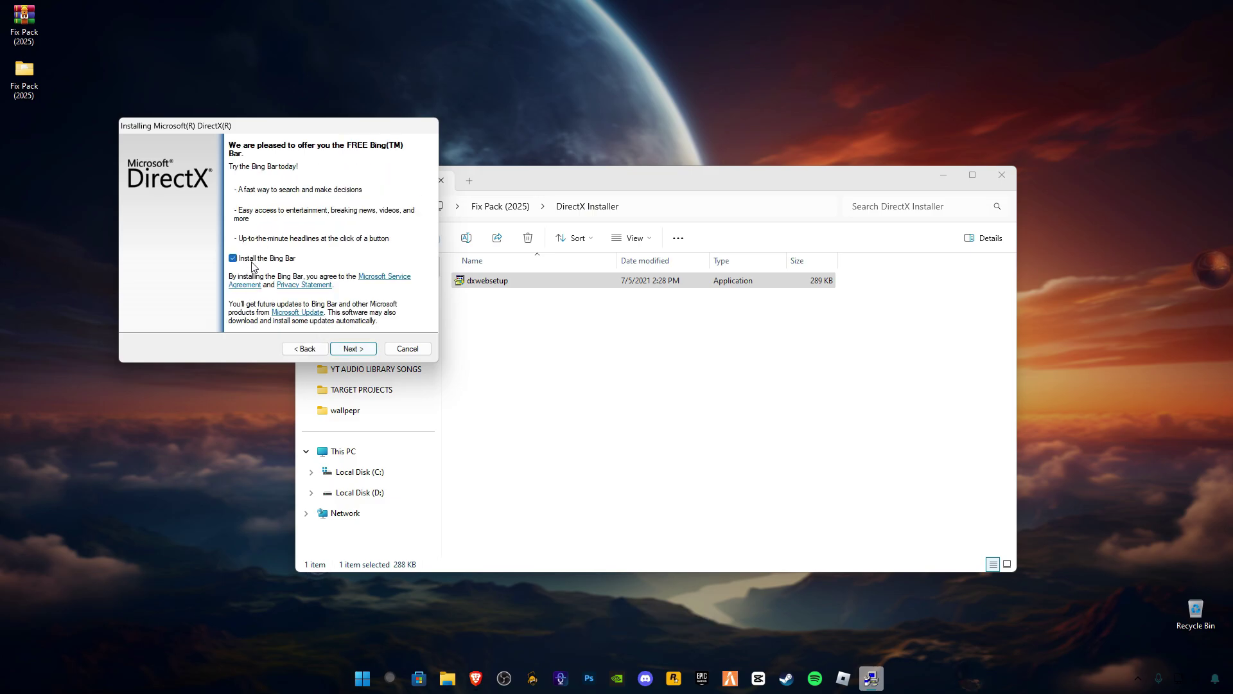
left_click(342, 348)
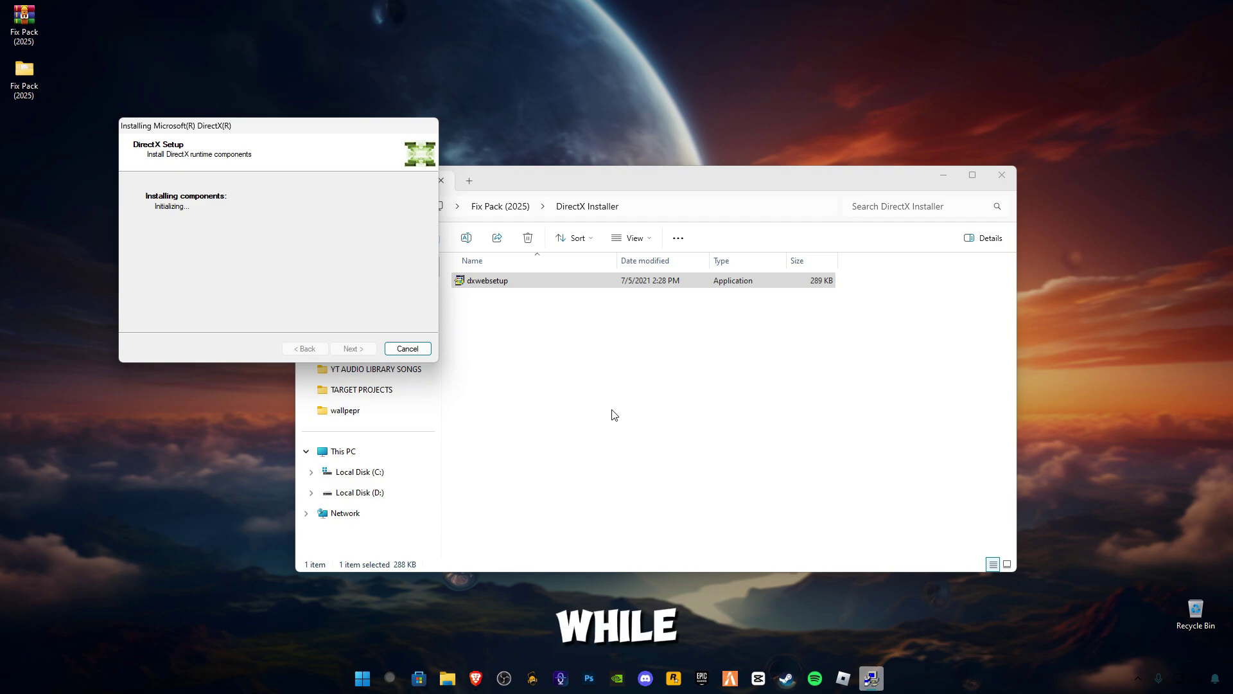
left_click(591, 388)
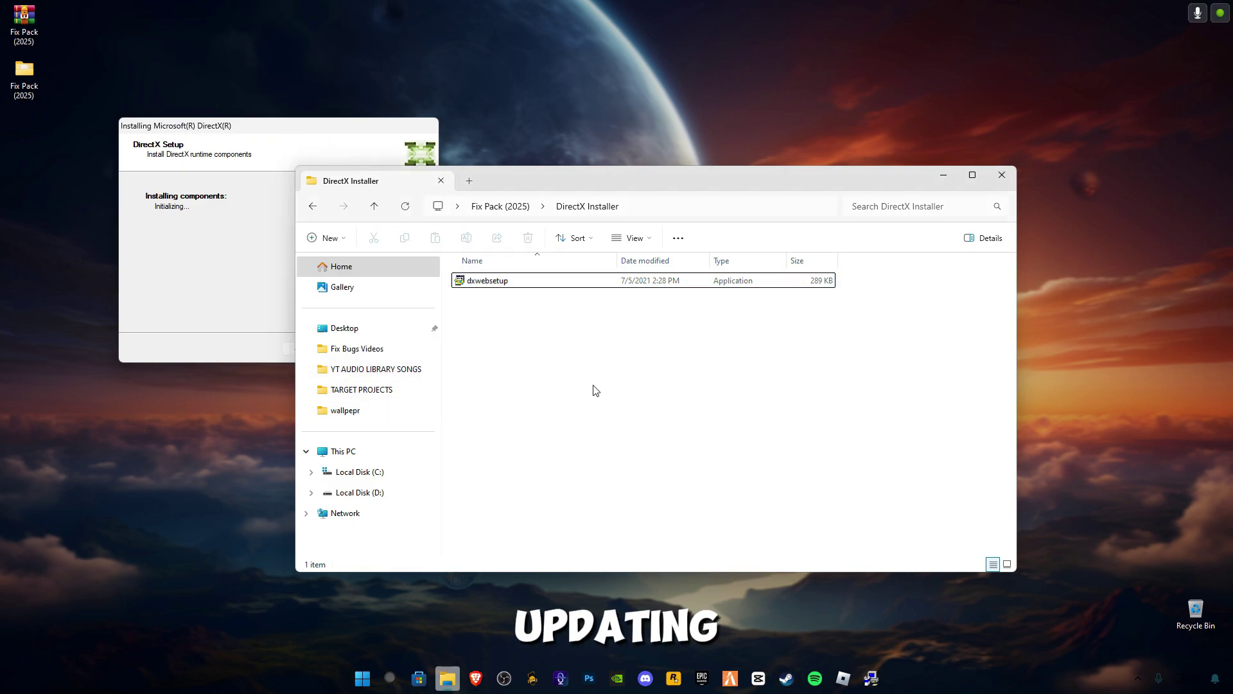
Step: Merge Disable Hibernate.reg from the Hibernate in Windows folder, confirming the registry prompts
left_click(313, 206)
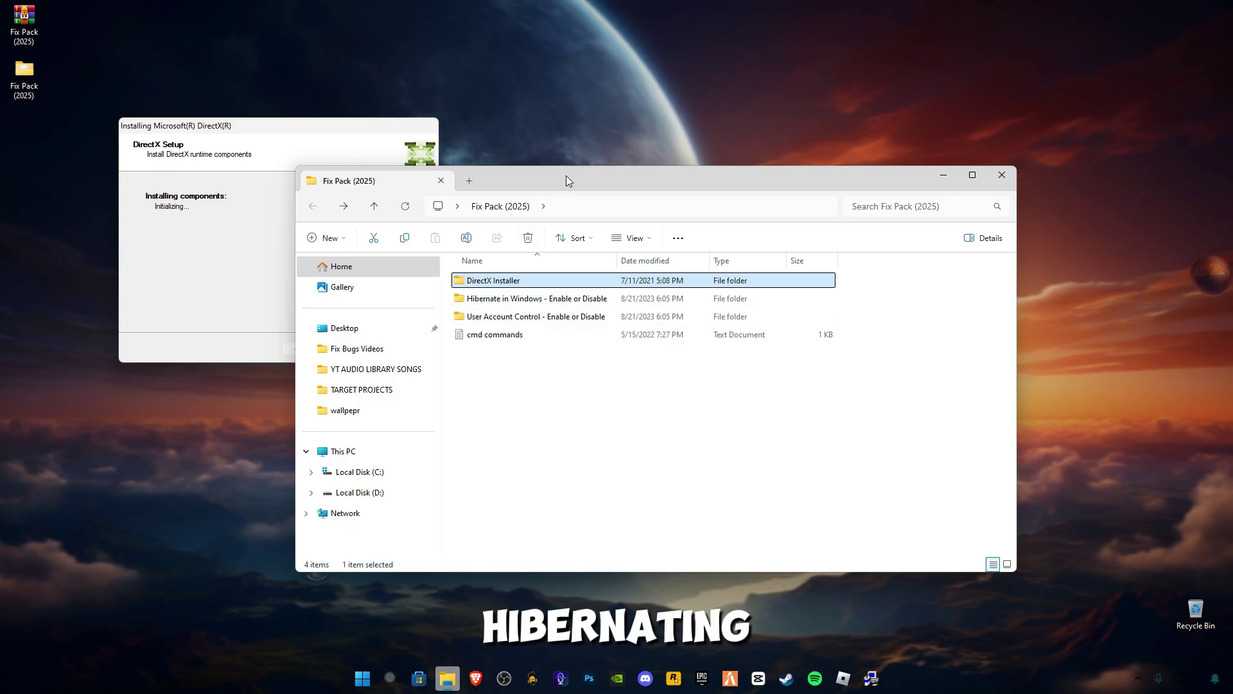
left_click_drag(565, 175, 695, 203)
double_click(665, 328)
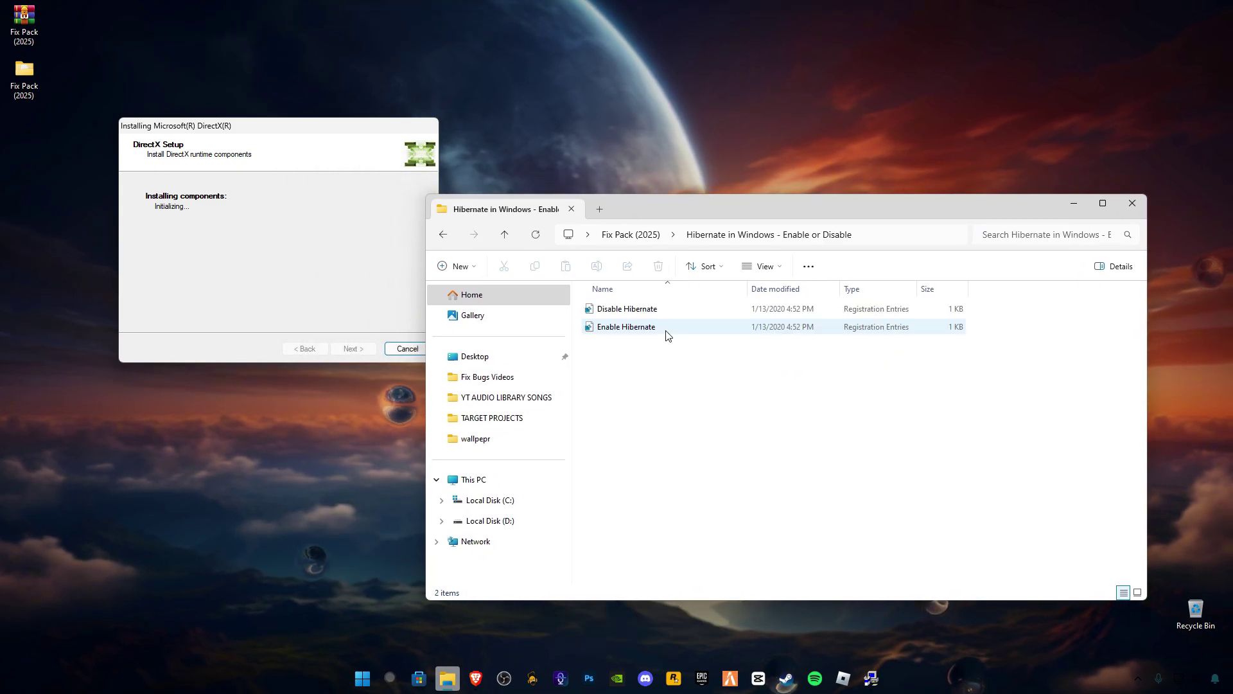
double_click(629, 310)
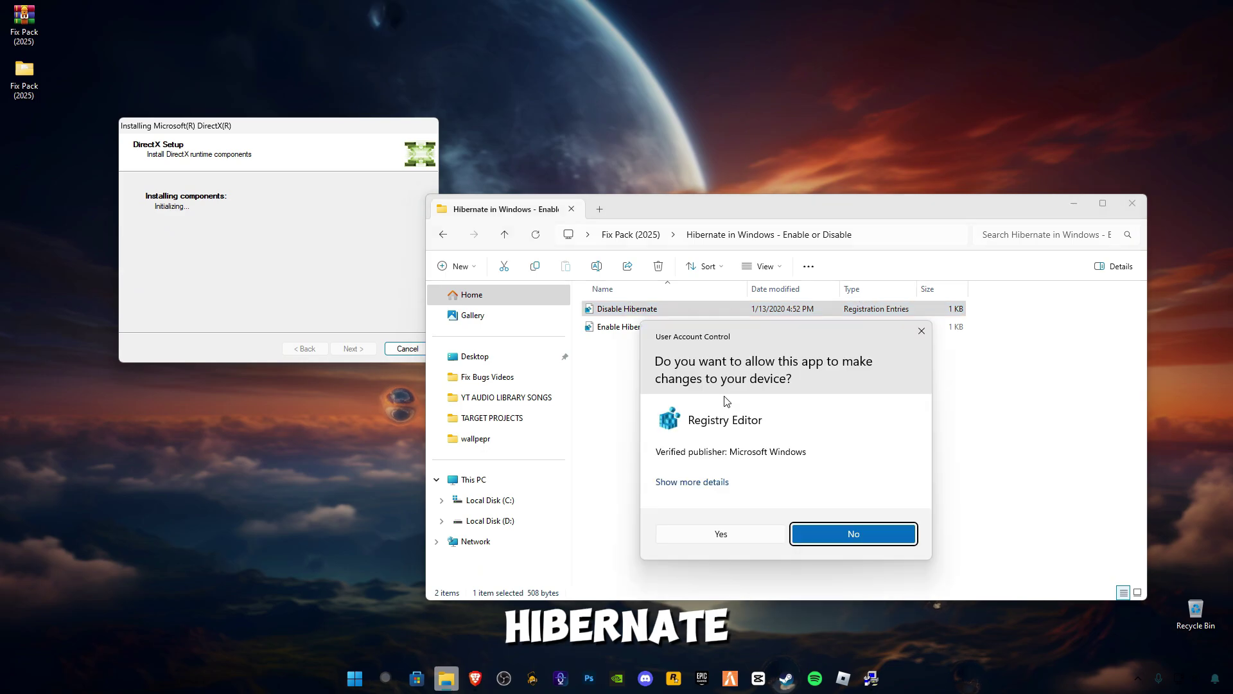
left_click(721, 534)
left_click(711, 355)
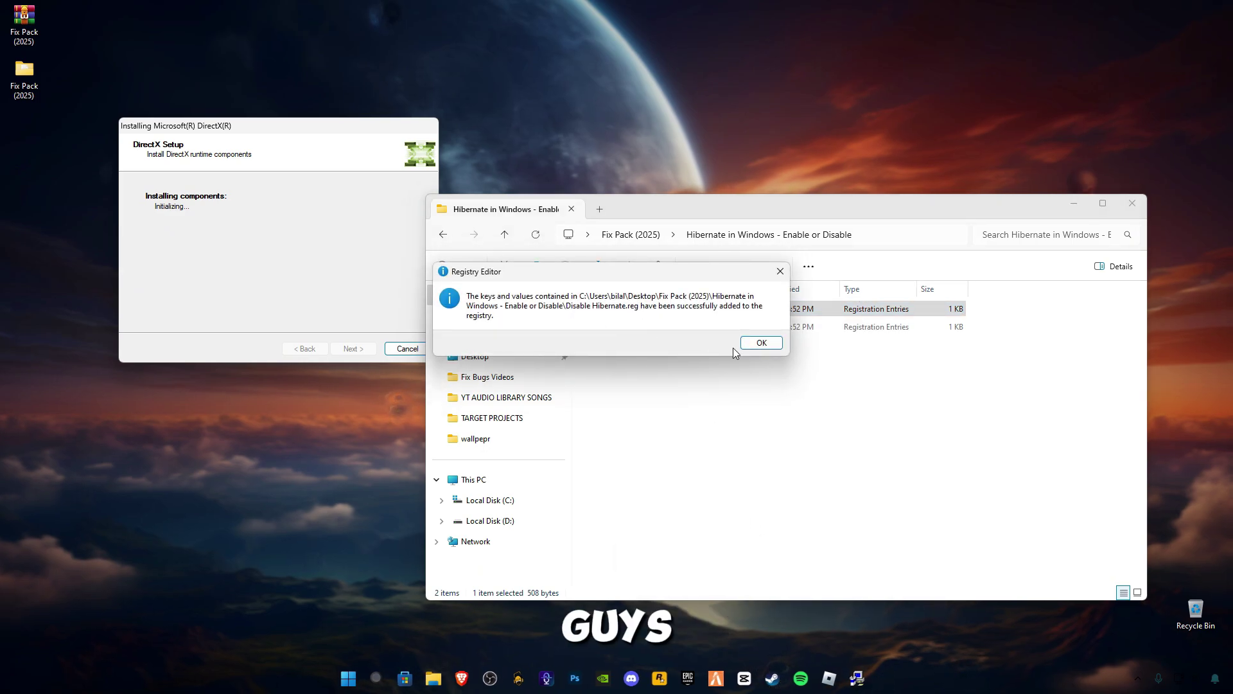
left_click(745, 343)
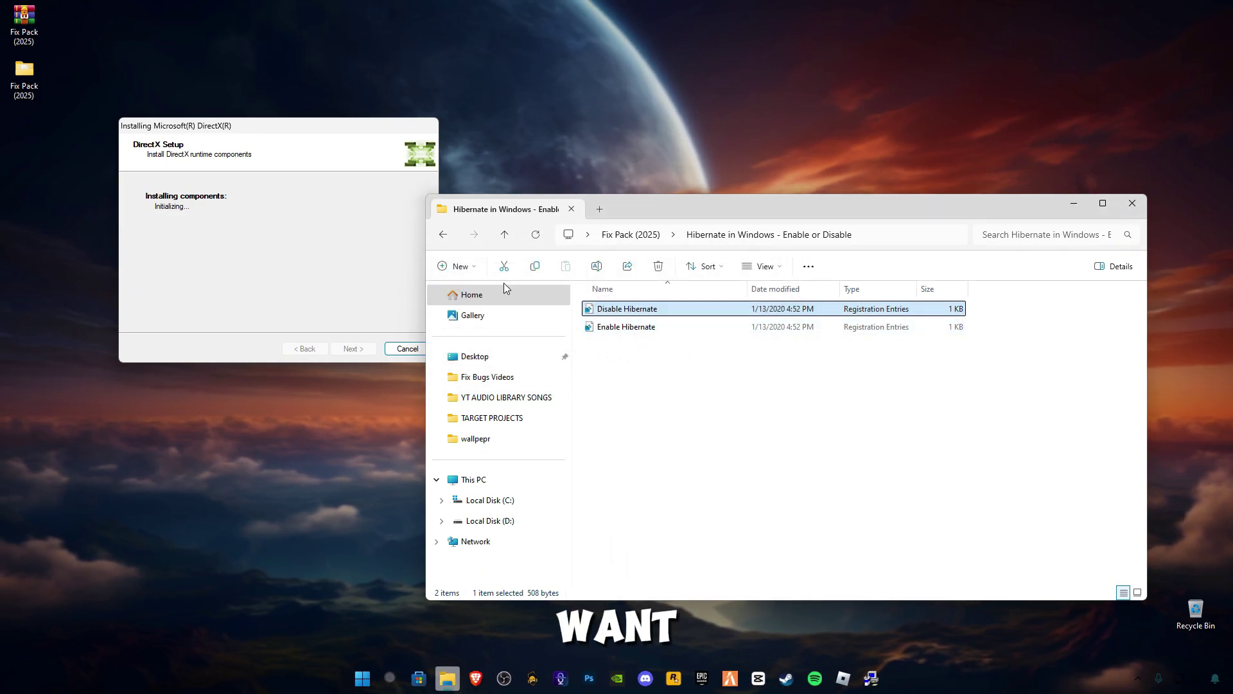
Step: Merge Disable User Account Control.reg into the registry and return to Fix Pack (2025)
left_click(443, 235)
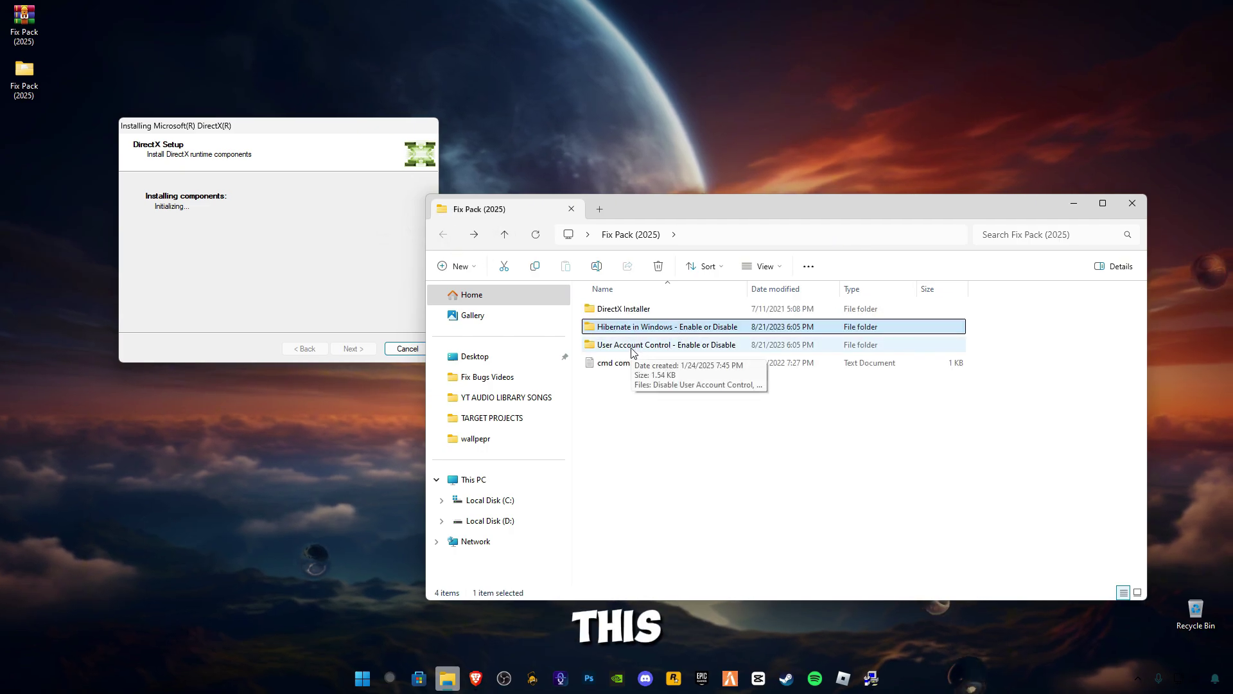
double_click(631, 350)
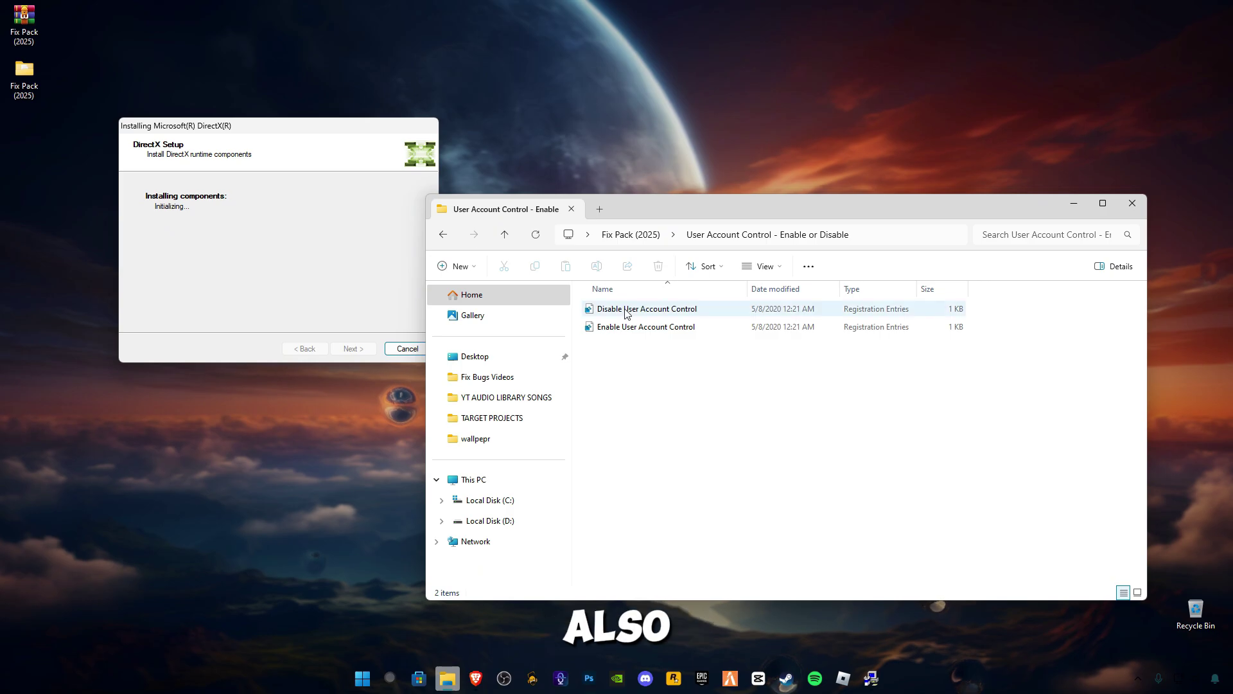
double_click(626, 311)
left_click(739, 534)
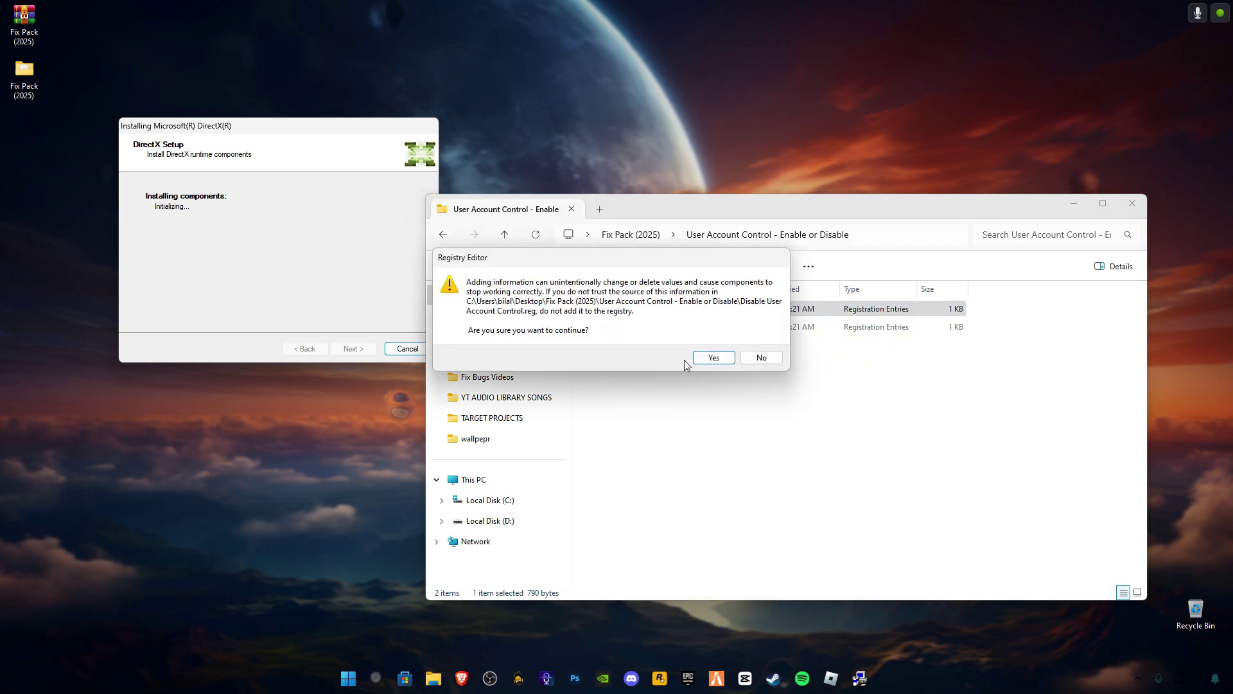
left_click(697, 360)
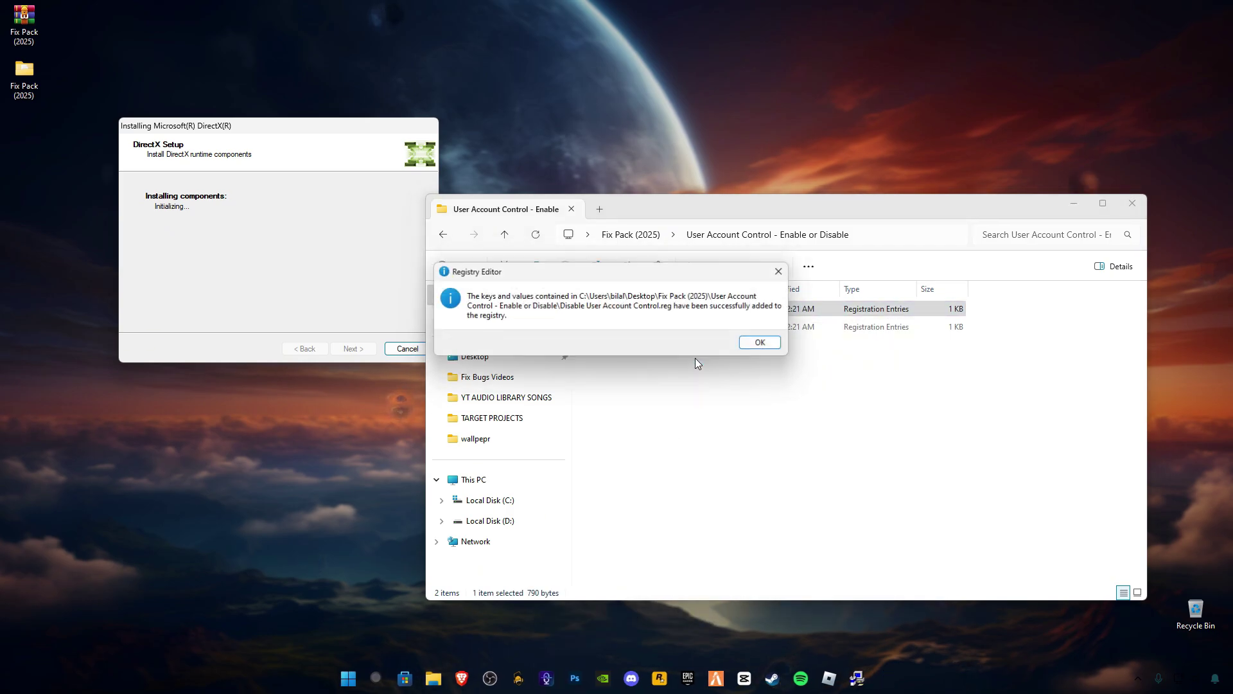
left_click(760, 344)
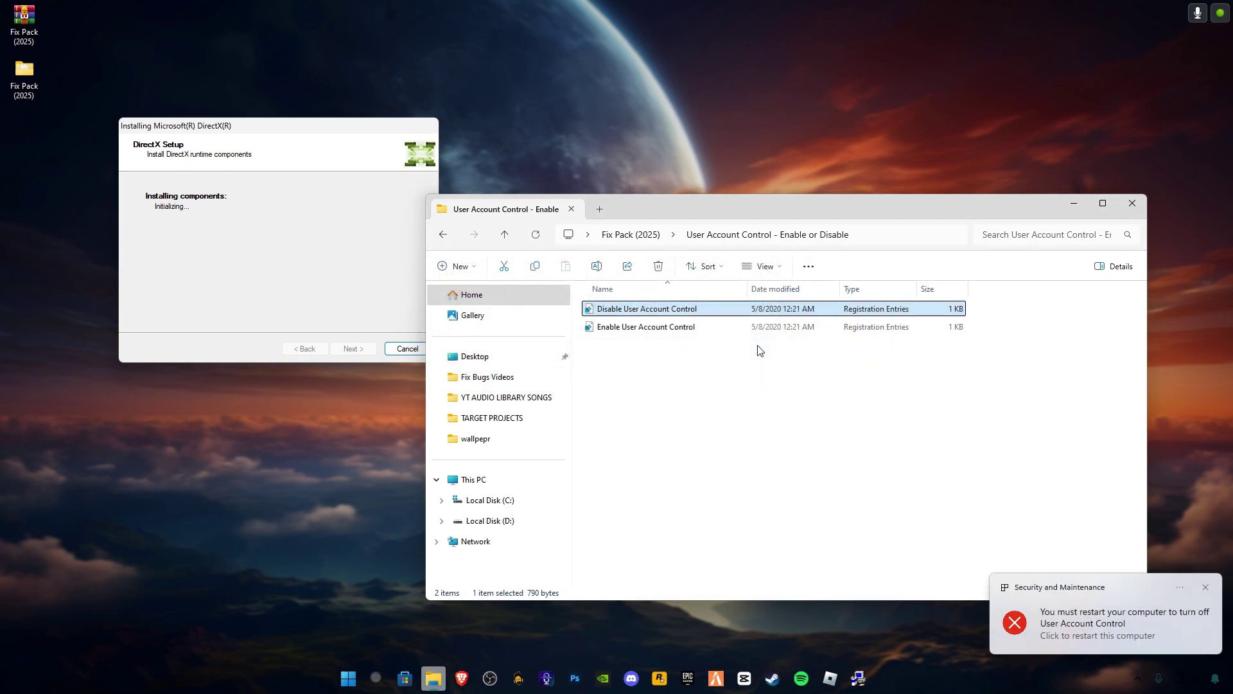
left_click(447, 237)
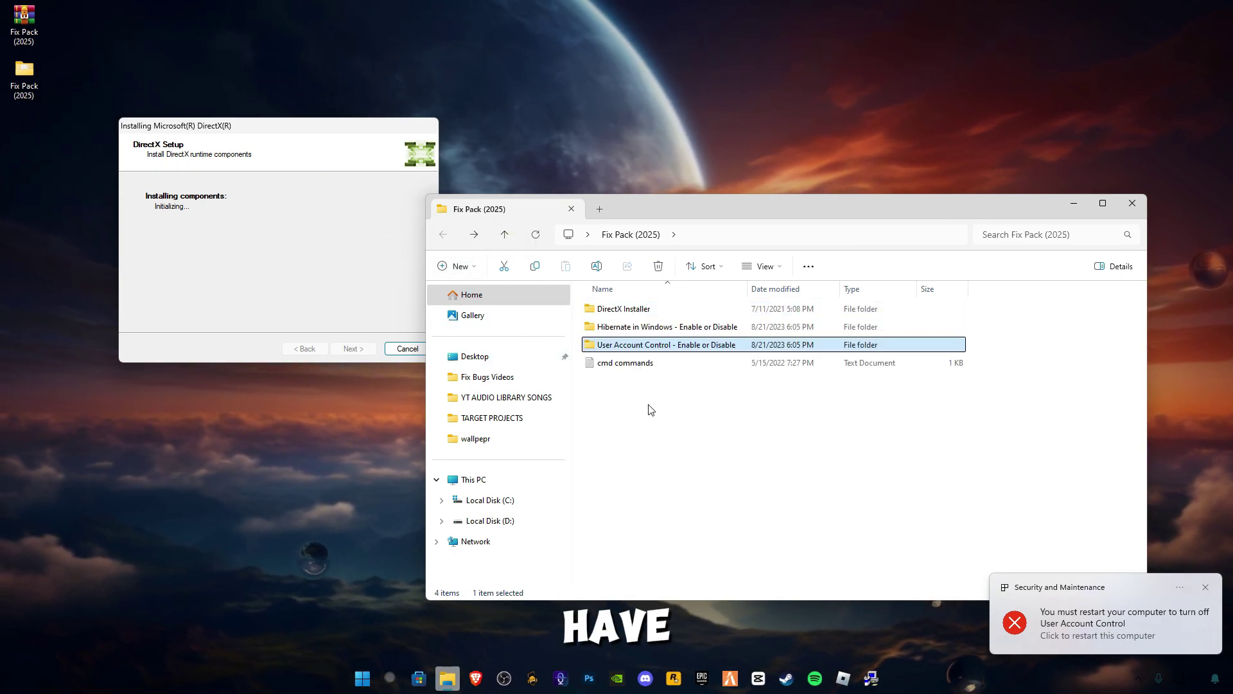
Step: Open cmd commands.txt in Notepad, finish the DirectX setup, and minimize File Explorer
double_click(650, 363)
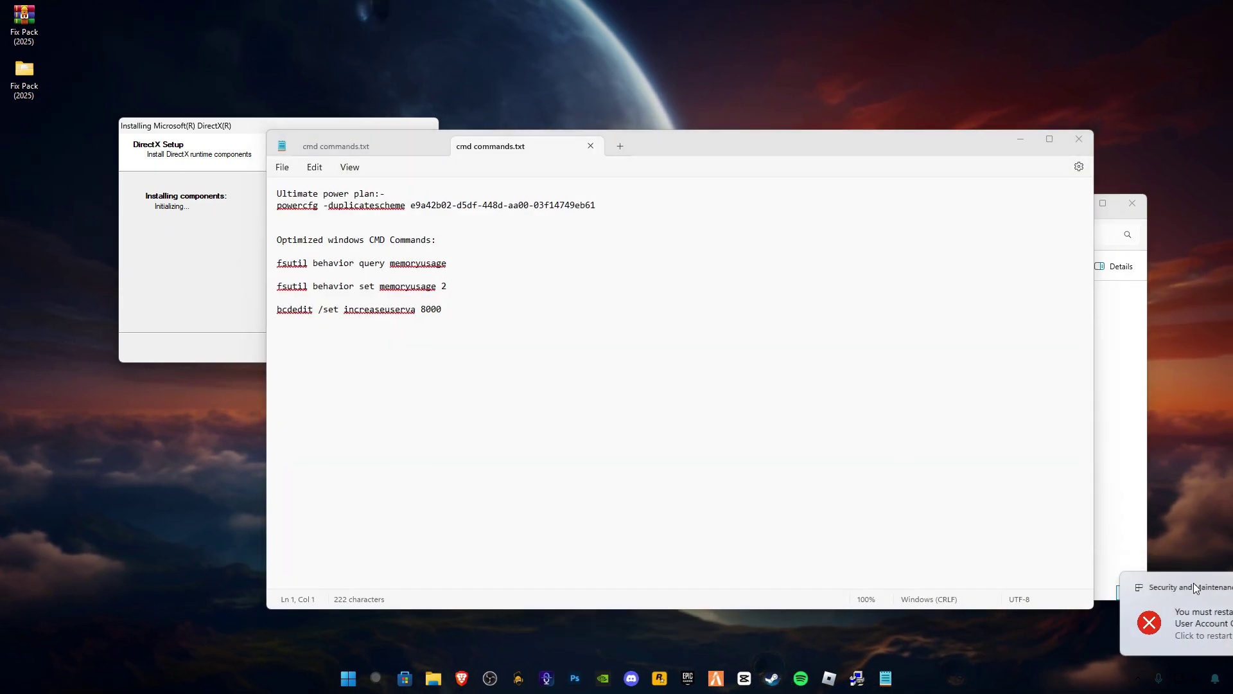
left_click_drag(640, 147, 839, 256)
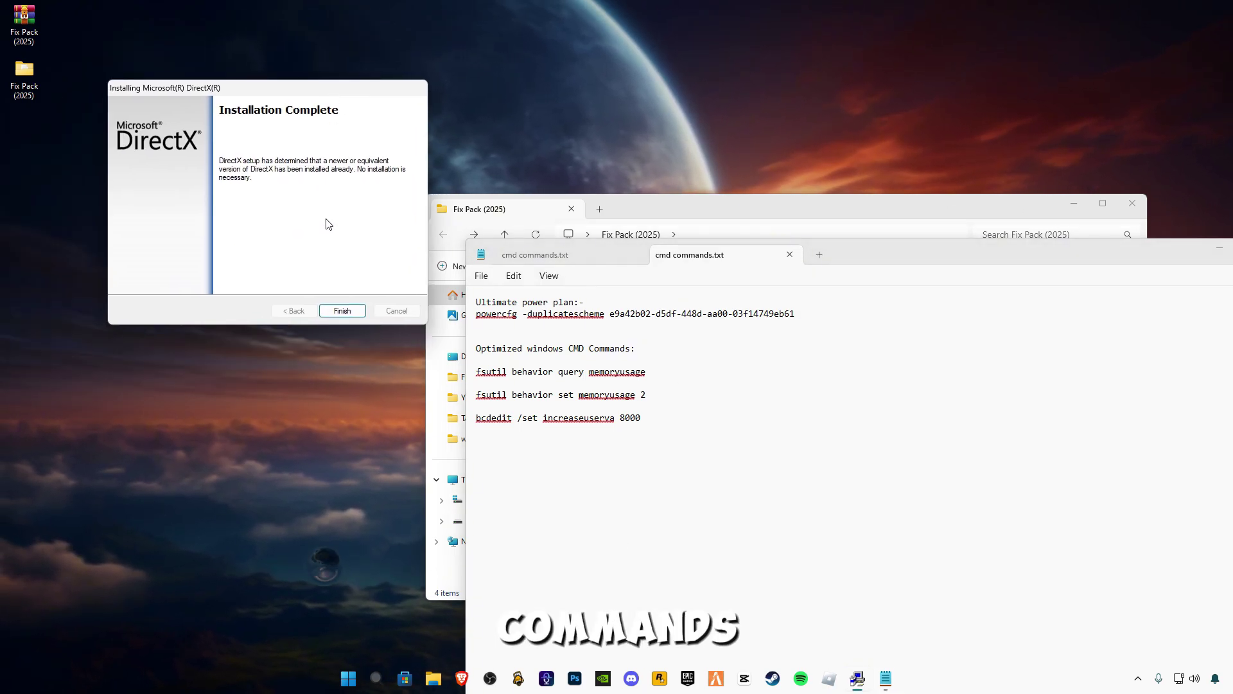
left_click(342, 311)
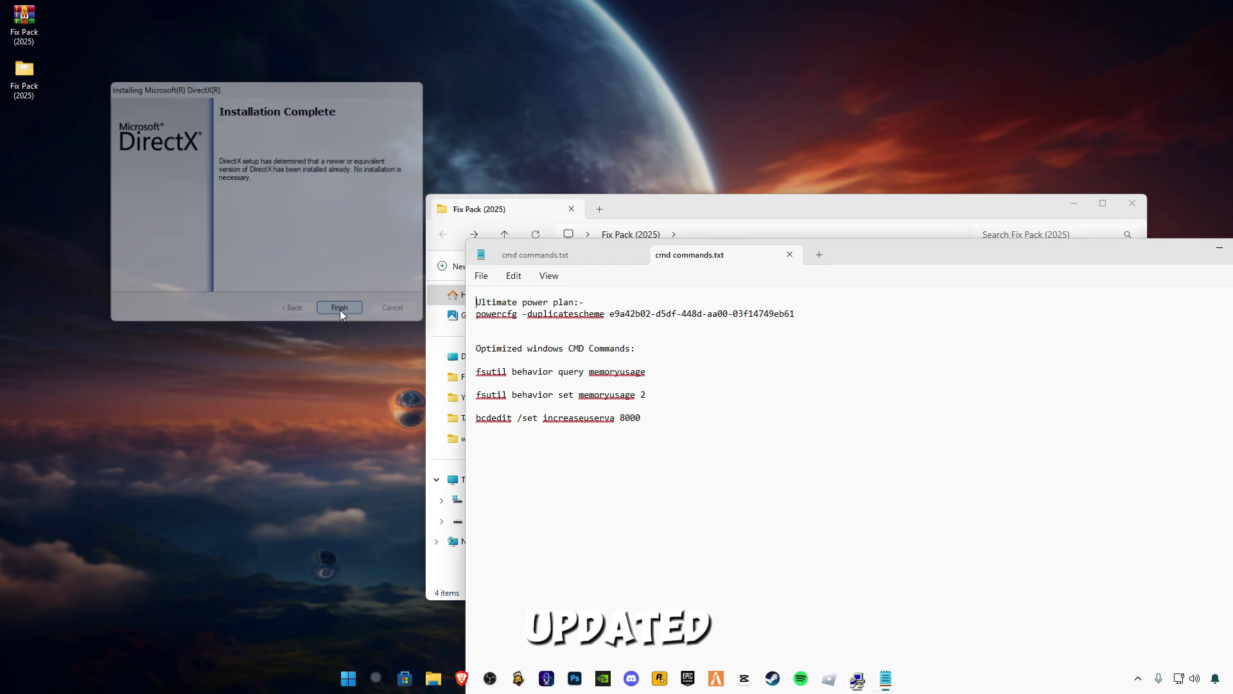
left_click_drag(955, 259, 716, 145)
left_click(1076, 204)
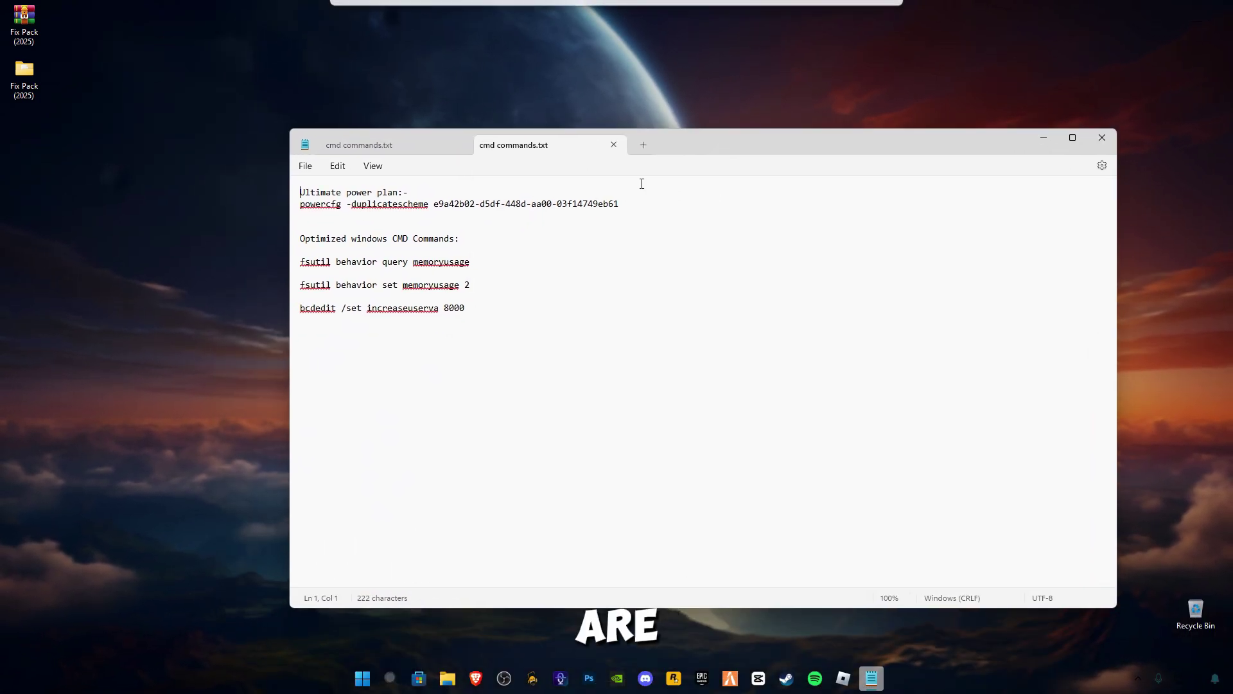
Step: Launch Command Prompt as administrator from Start search, then select the powercfg line in Notepad
left_click(390, 677)
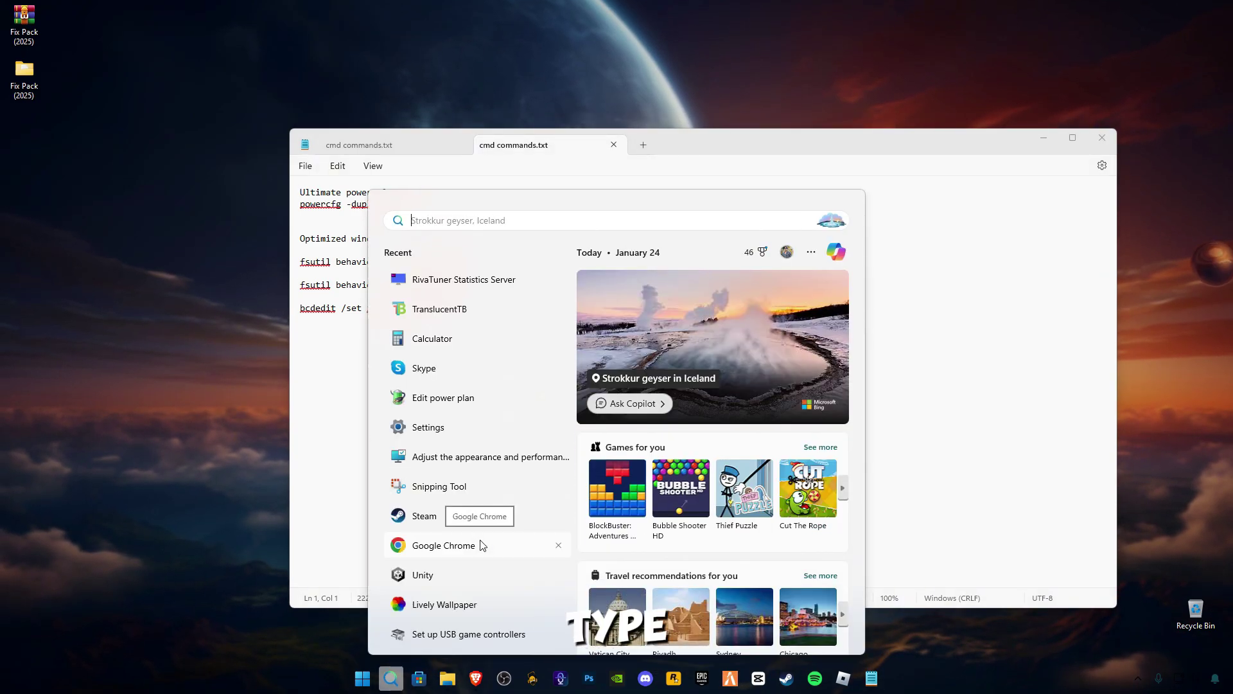
type("cmd")
right_click(452, 314)
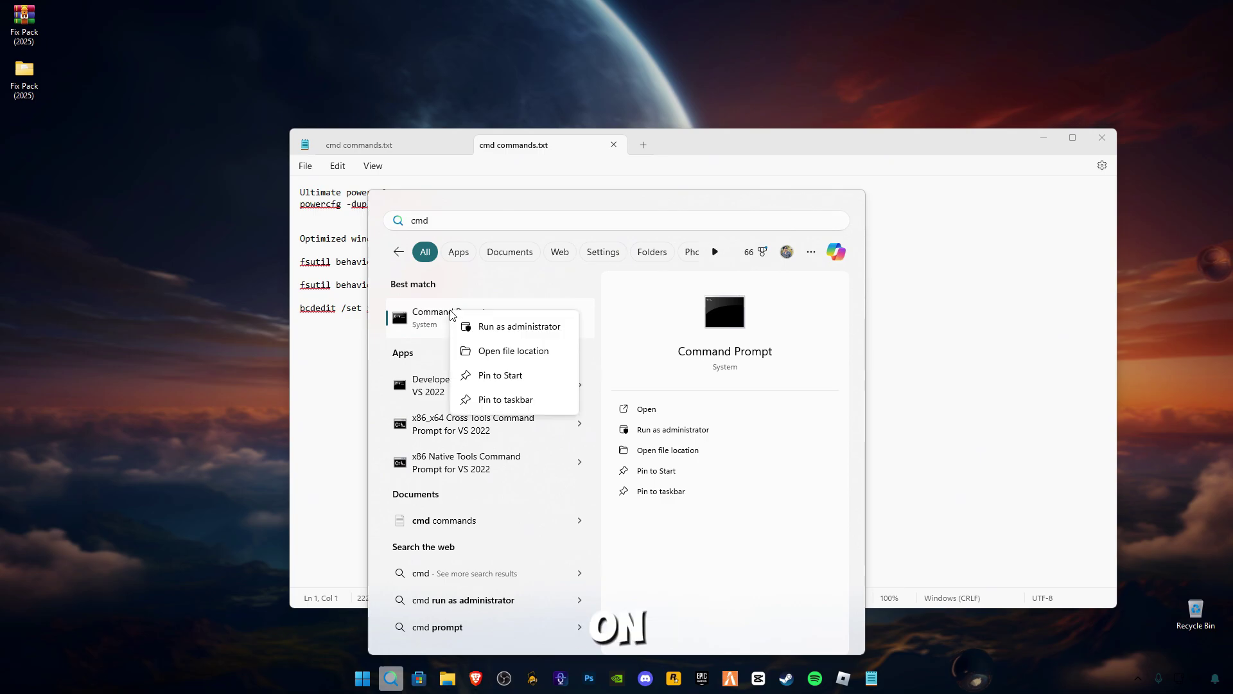
left_click(501, 327)
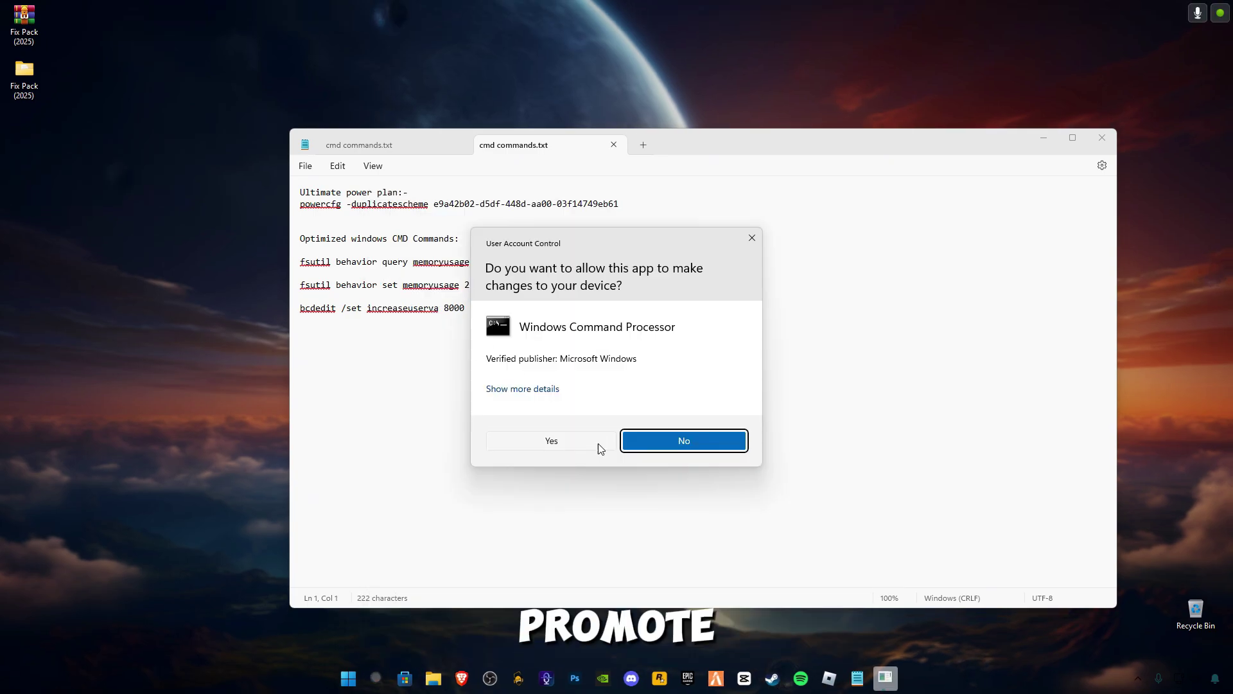
left_click(599, 443)
left_click_drag(436, 166, 739, 343)
left_click_drag(640, 209, 316, 210)
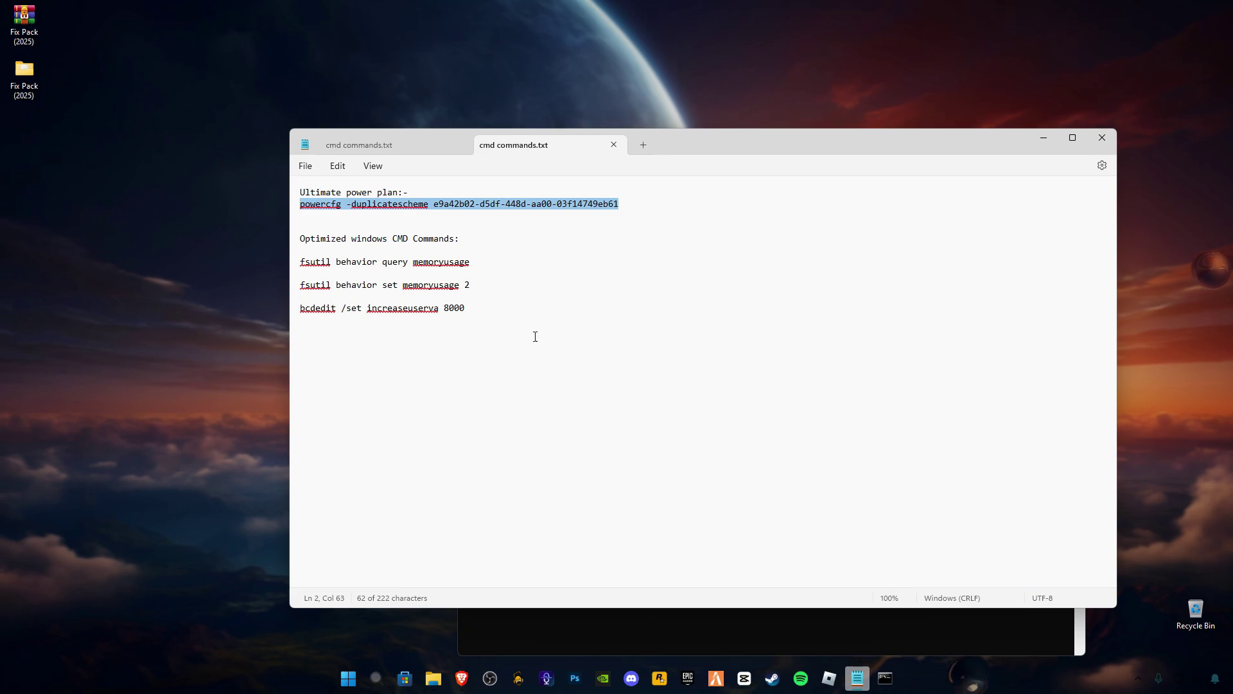
Step: Paste and run the powercfg duplicatescheme command, then select the three fsutil/bcdedit lines in Notepad
left_click(657, 618)
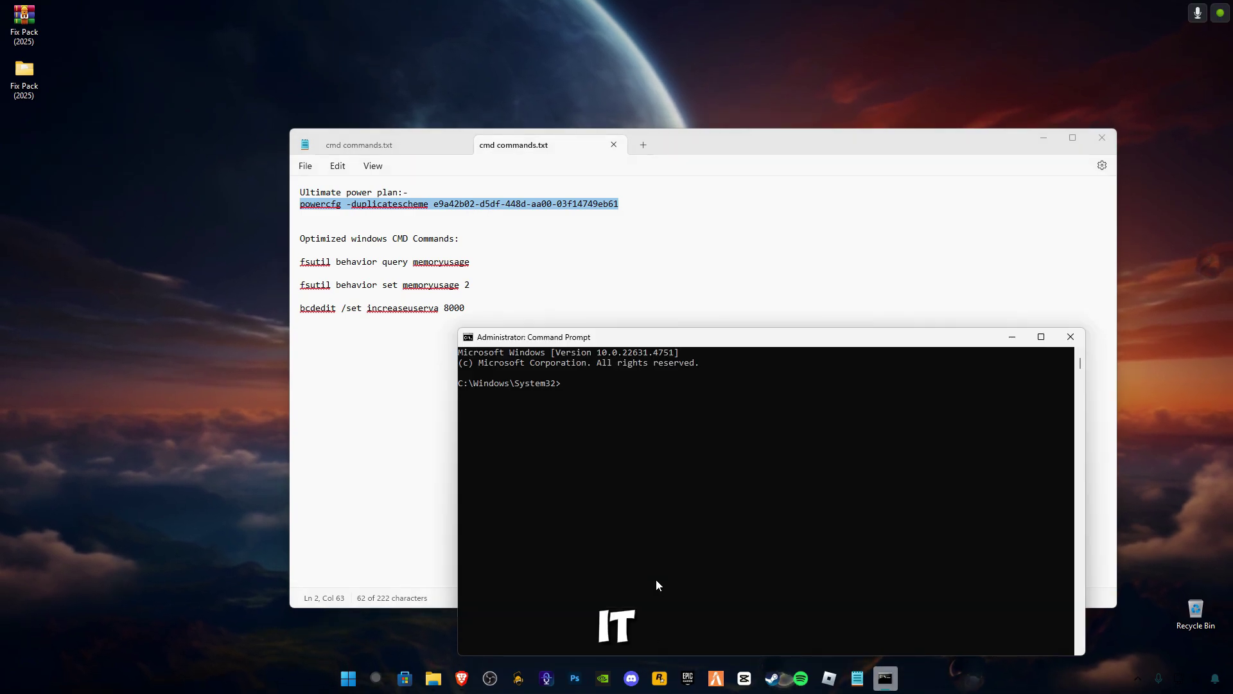
right_click(627, 426)
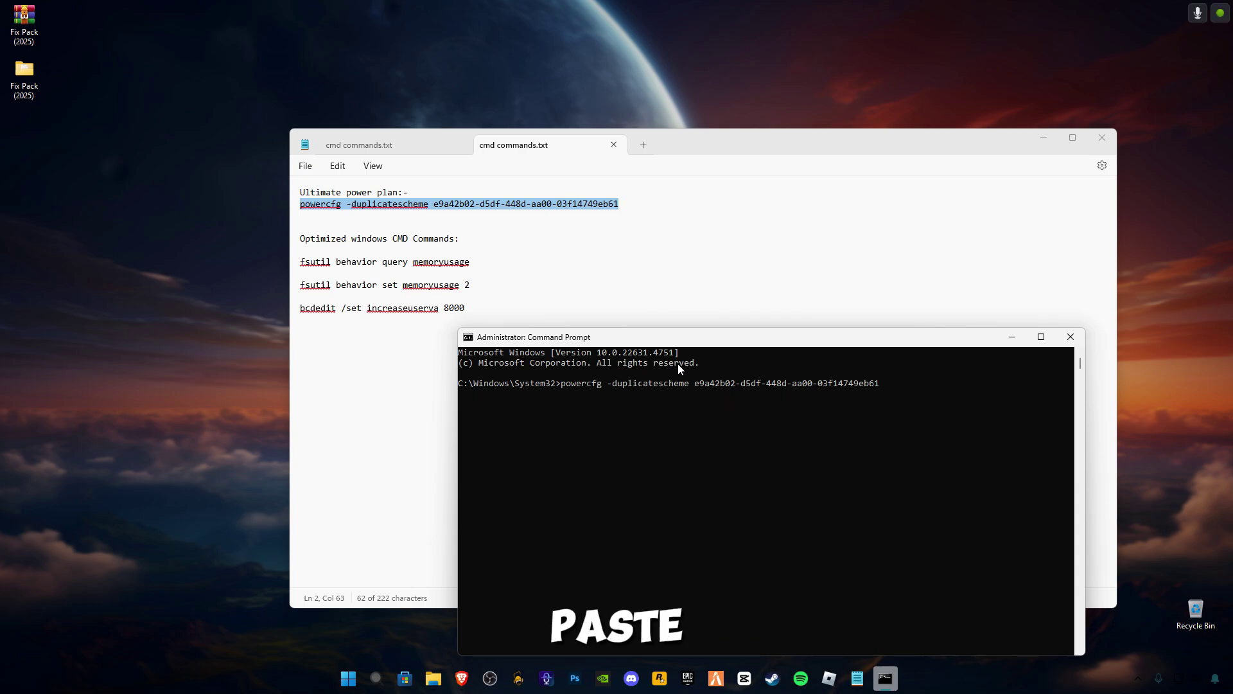
key("Return")
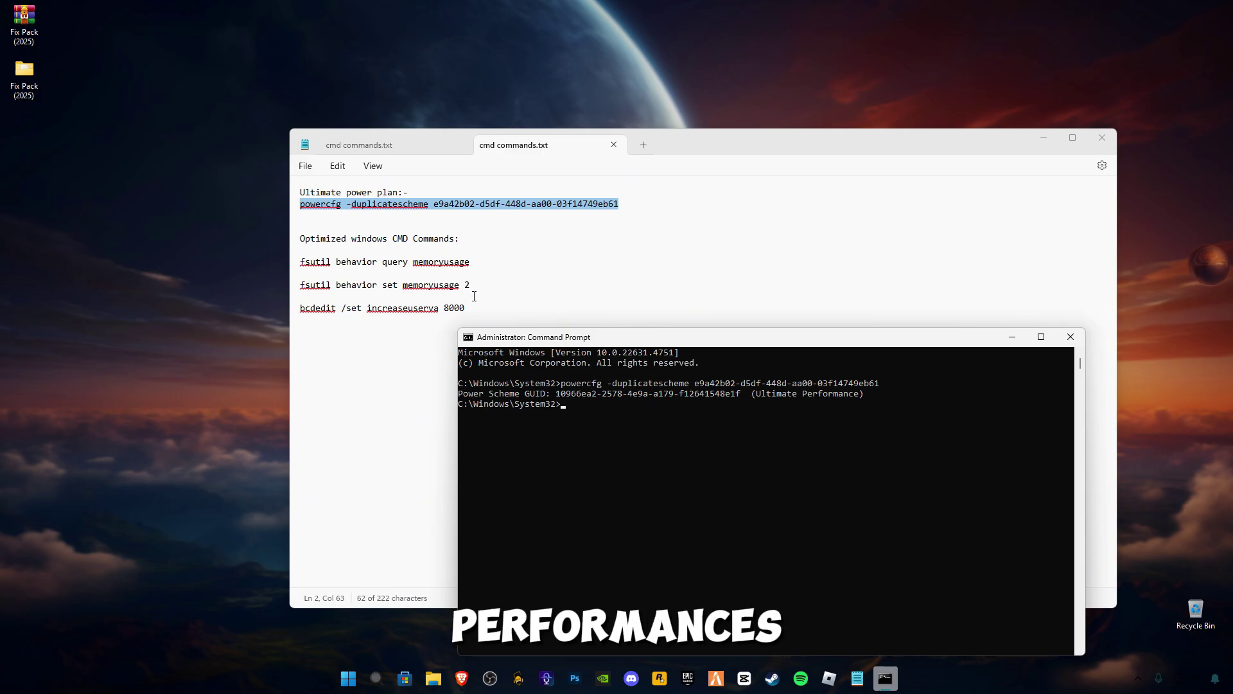
left_click(490, 309)
left_click_drag(490, 308, 300, 265)
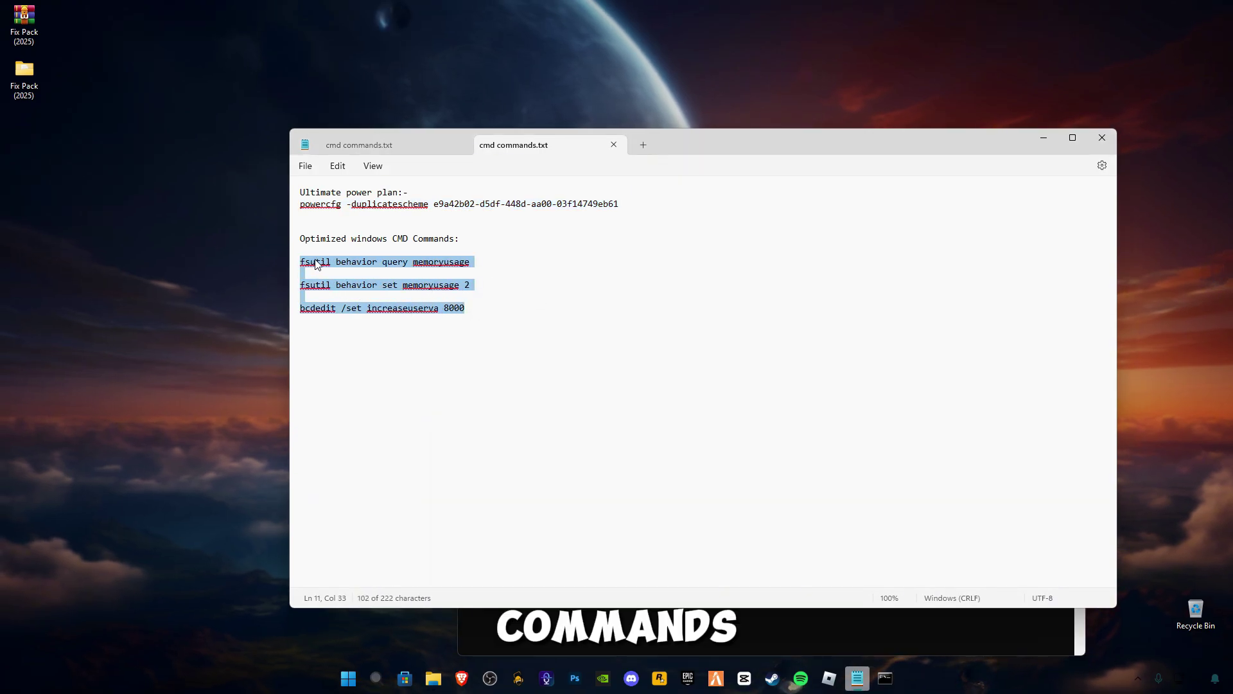
Step: Copy the commands from the notes and run them in Command Prompt, setting memoryusage 2 and increaseuserva 8000
right_click(315, 265)
left_click(353, 327)
left_click(808, 642)
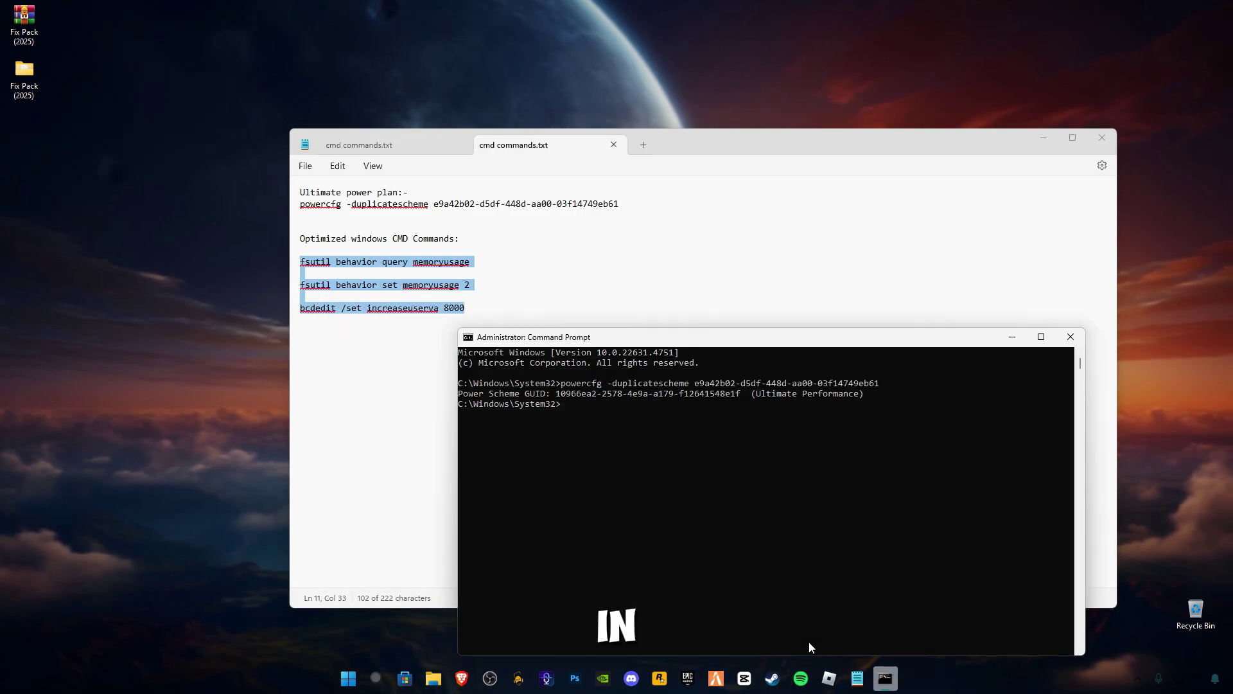
right_click(612, 417)
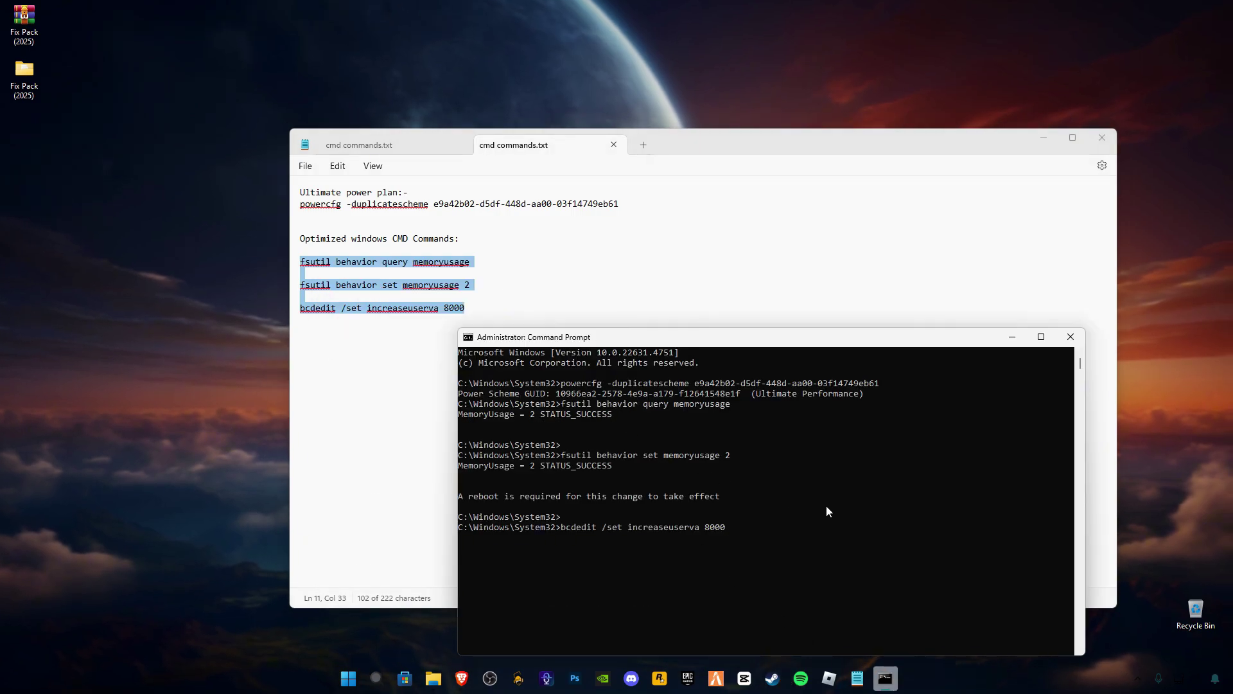
key("Return")
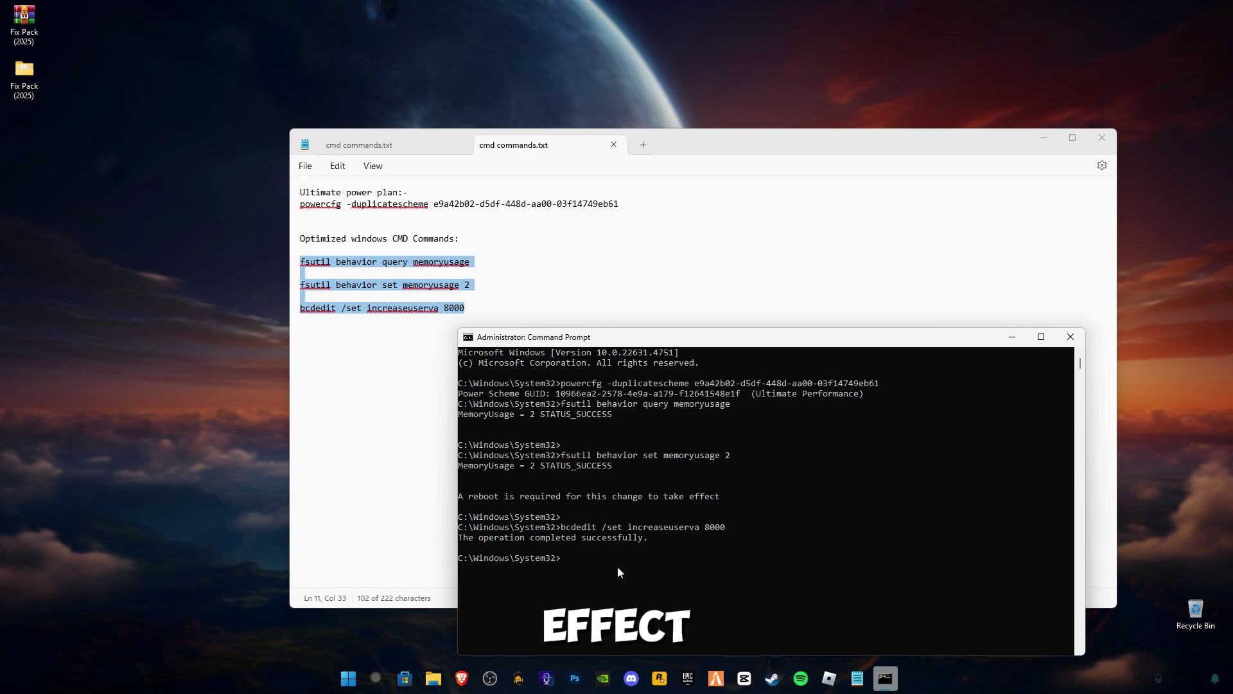
Step: Exit the Command Prompt and close the cmd commands notes in Notepad
type("exi")
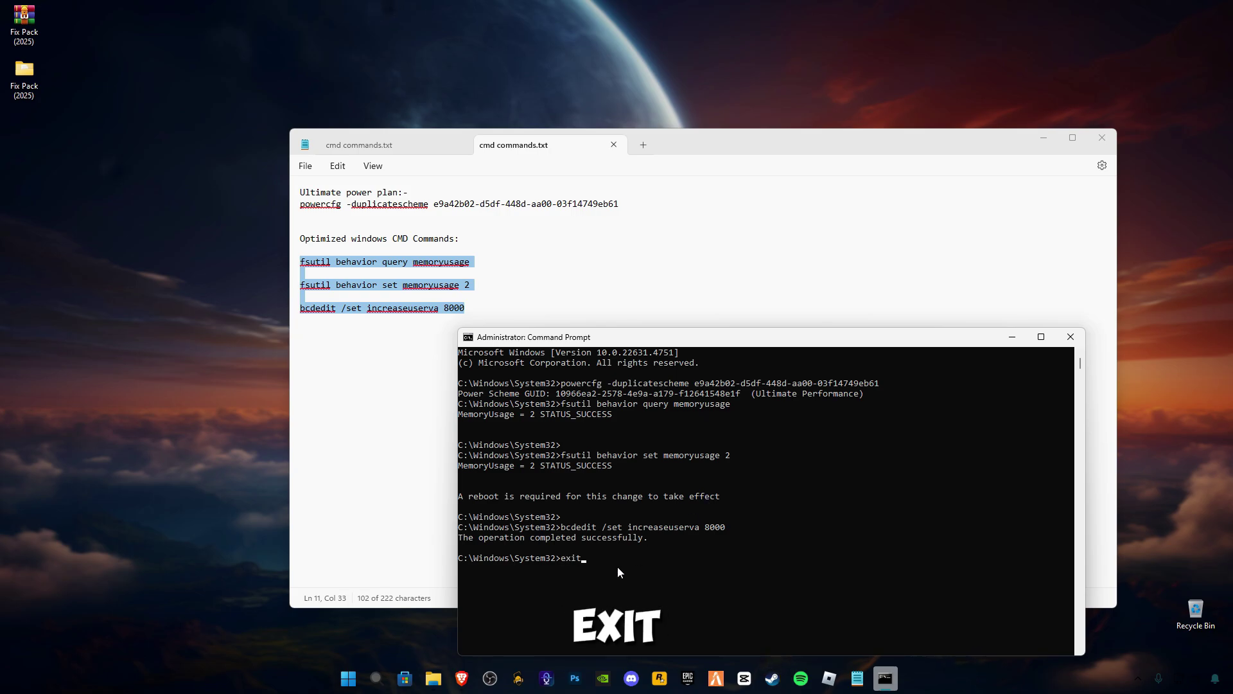
type("t")
key("Return")
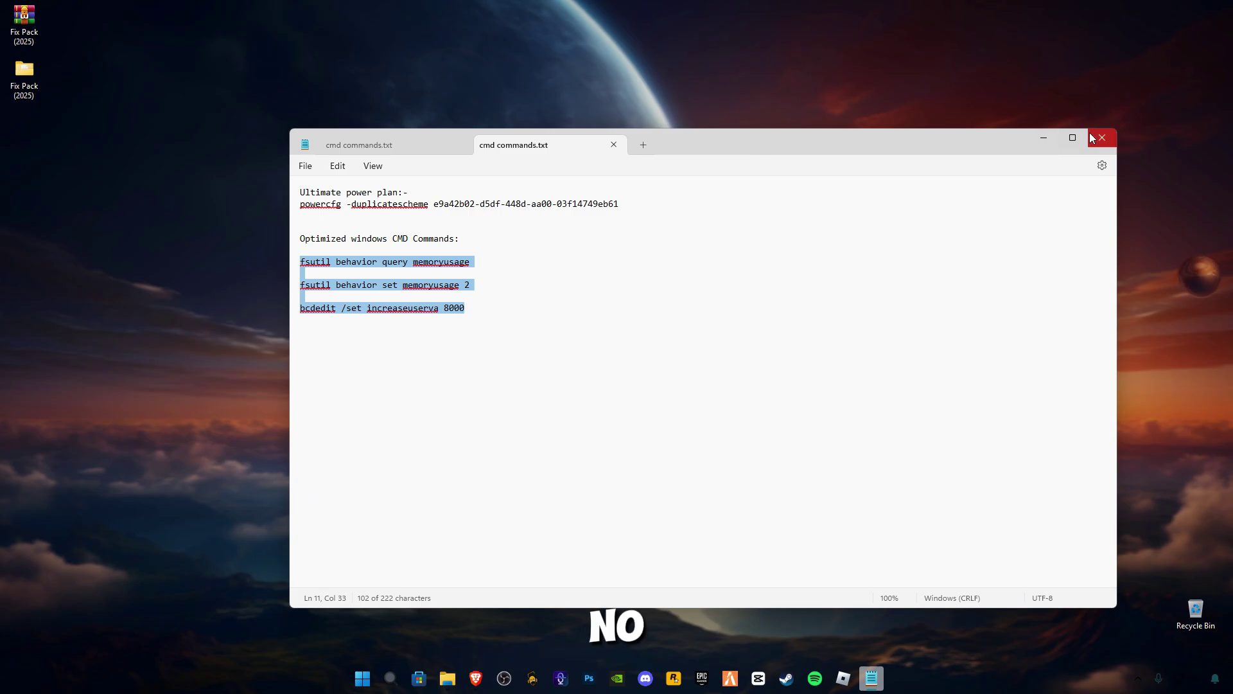
left_click(1089, 138)
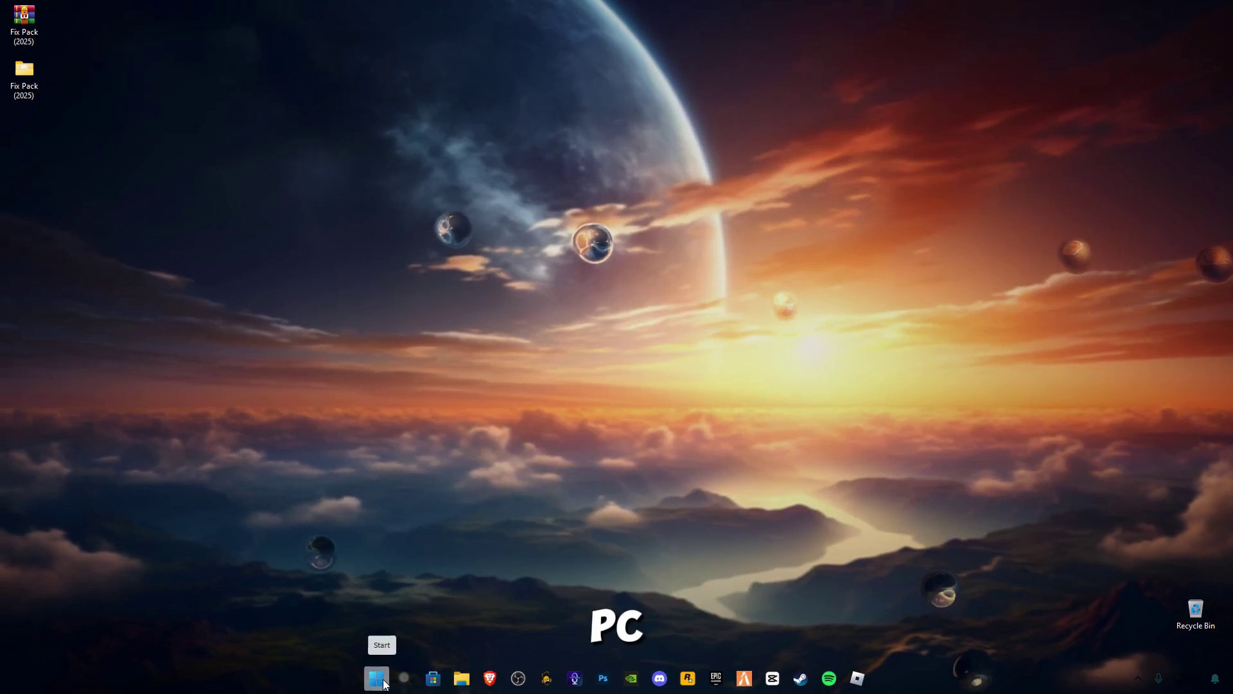